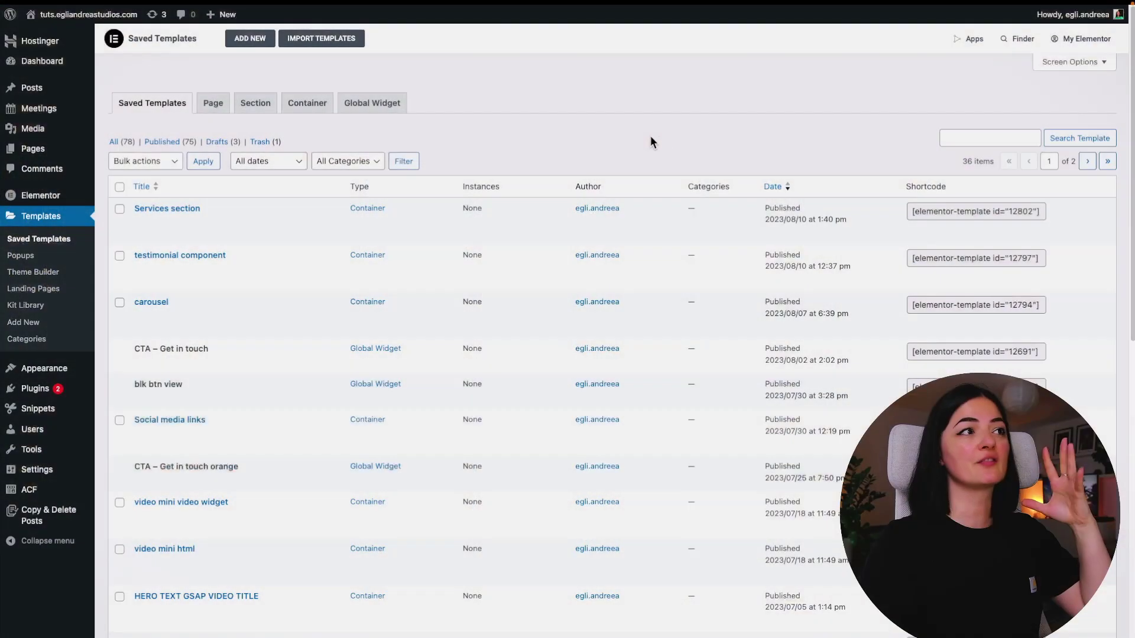
# From Theme Builder's Footer list, open the yellow 'Footer agency website' template in Elementor.
pyautogui.click(50, 278)
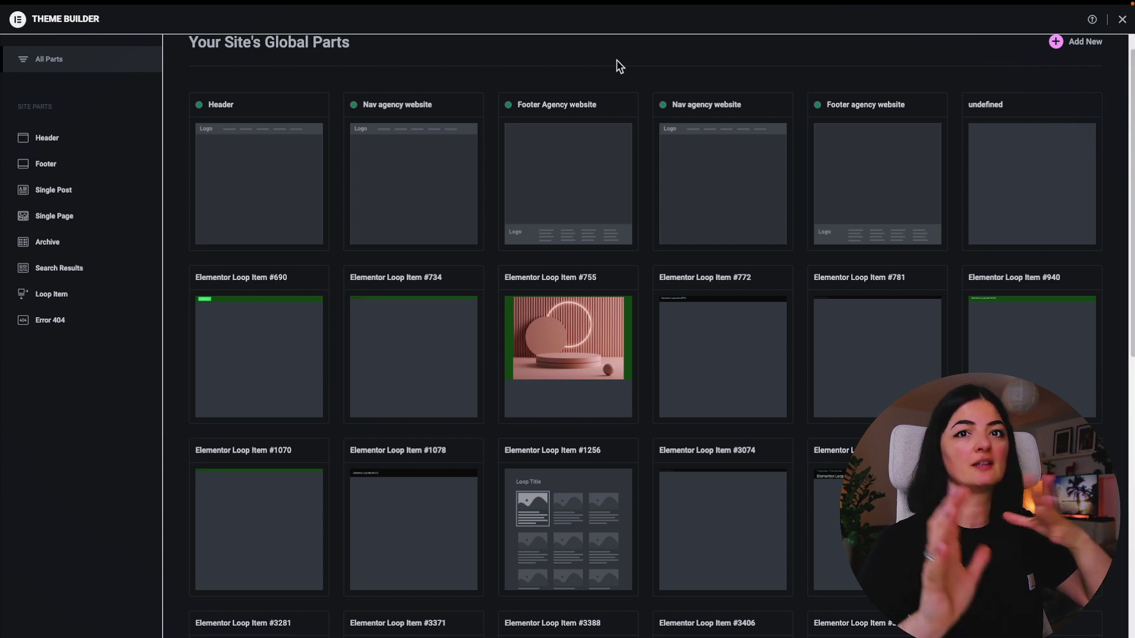
pyautogui.click(847, 154)
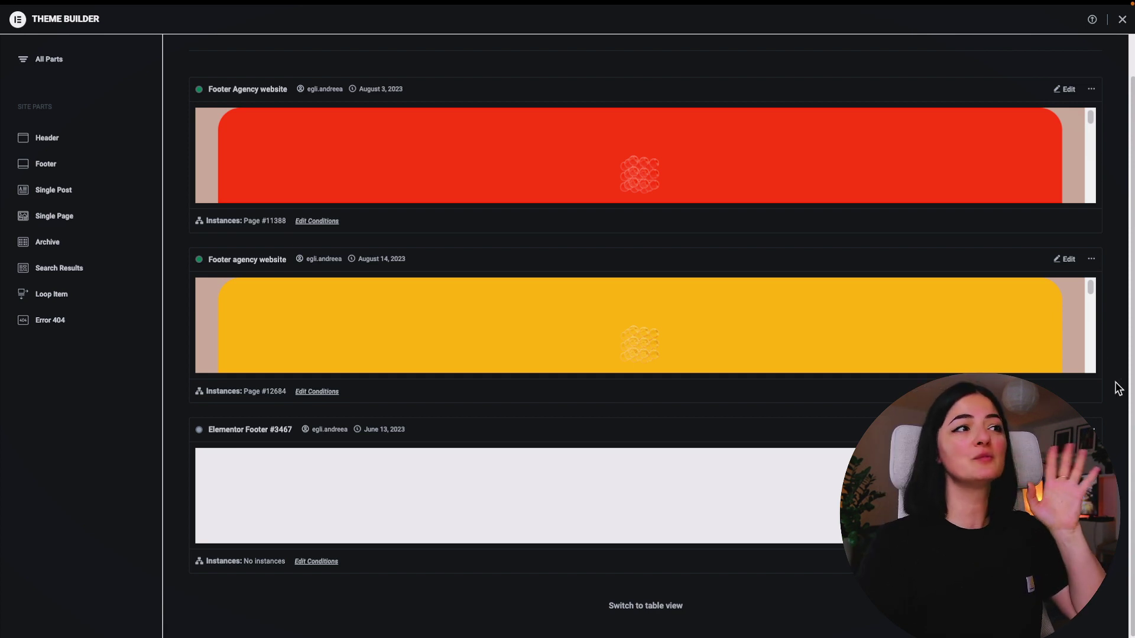
pyautogui.click(1069, 262)
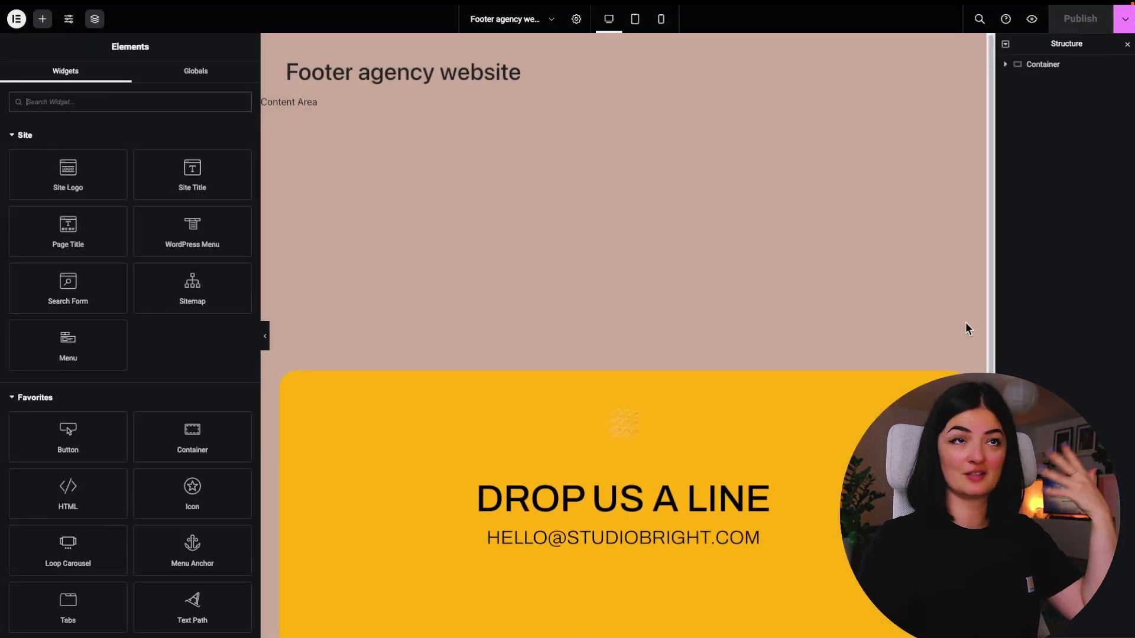
# Select the footer's full-width outer container to show its Edit Container settings.
pyautogui.click(601, 305)
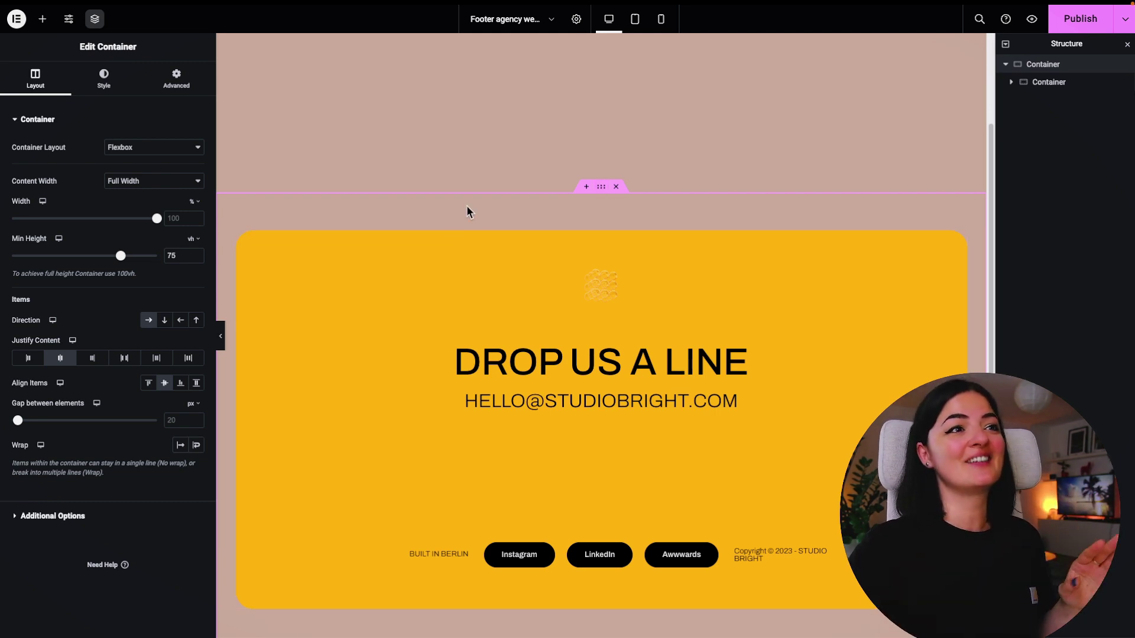
pyautogui.scroll(3, 600, 190)
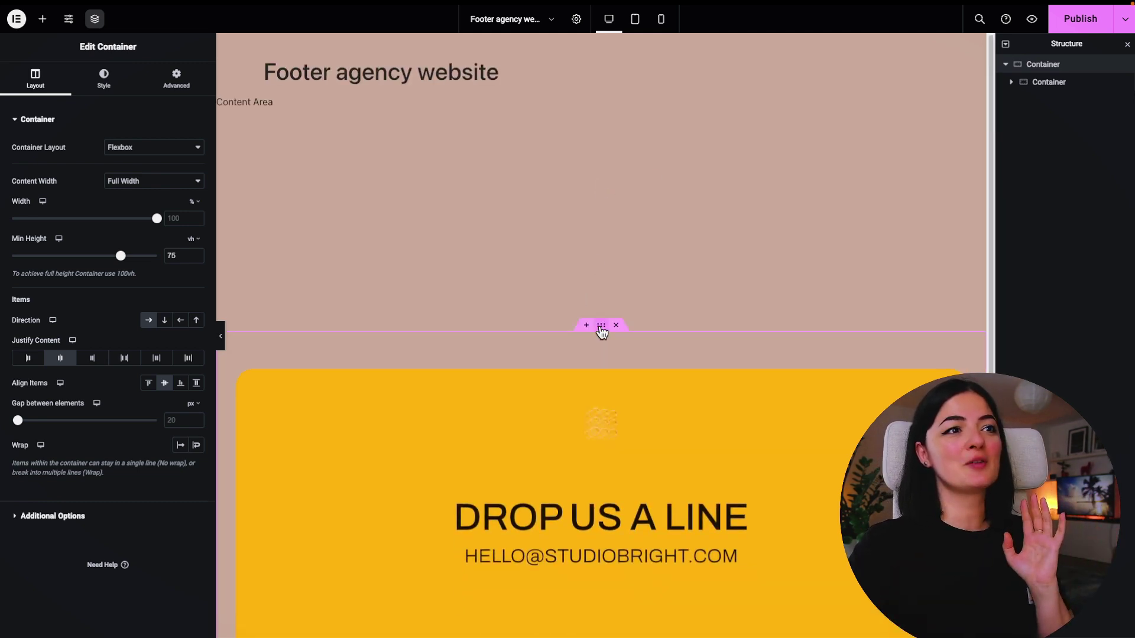
pyautogui.scroll(-3, 601, 283)
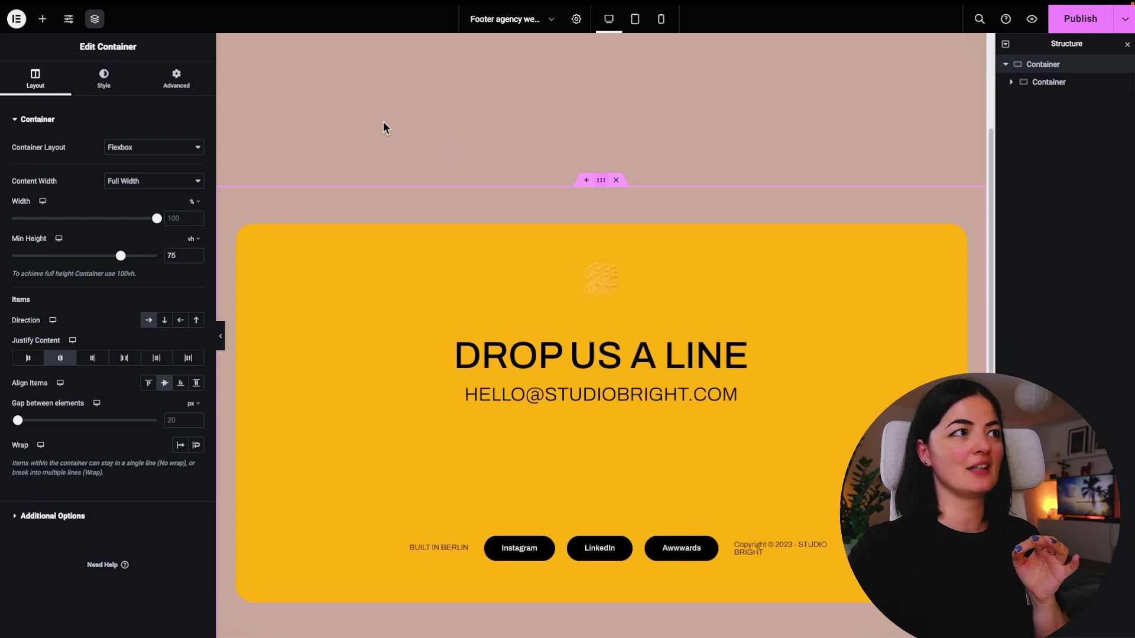
# Set the outer container's Motion Effects Sticky to Bottom for Desktop, Tablet and Mobile.
pyautogui.click(188, 83)
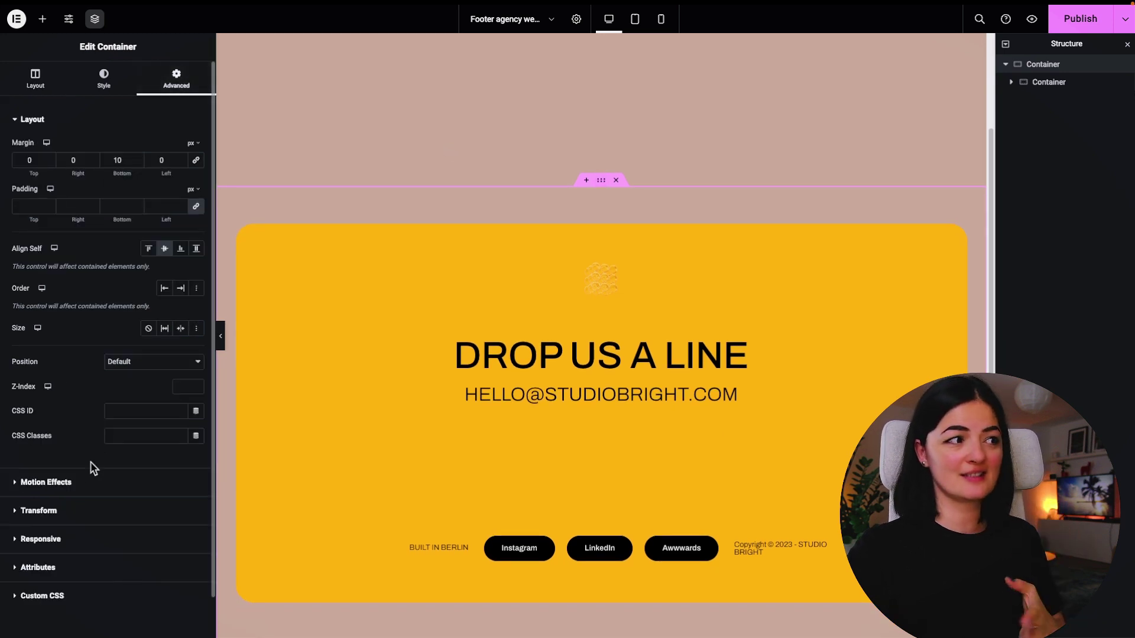
pyautogui.click(47, 482)
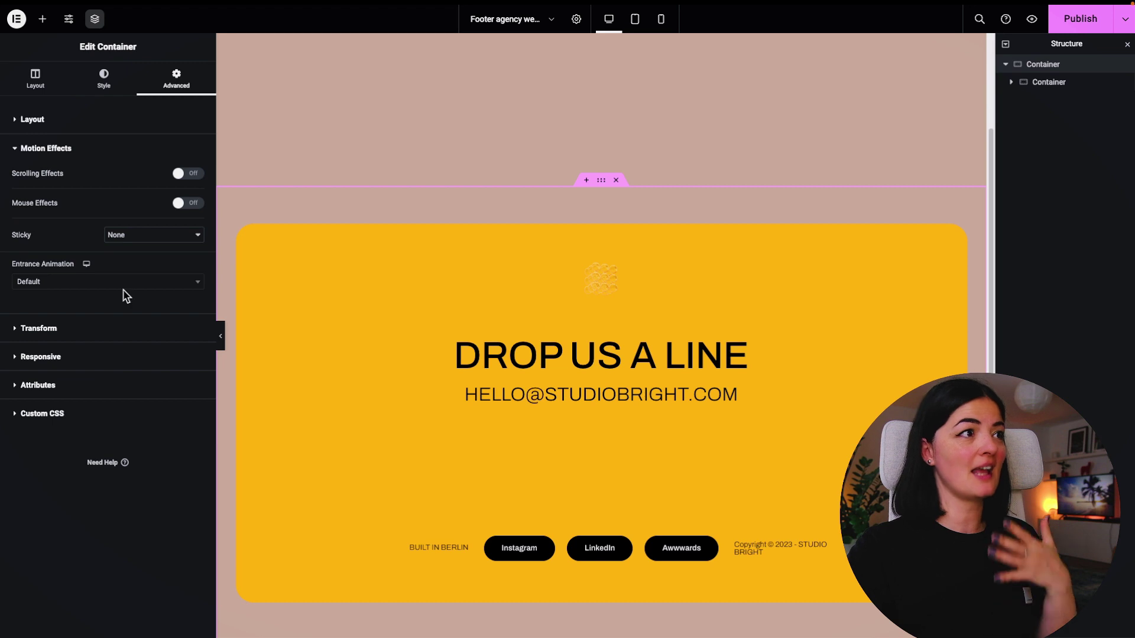
pyautogui.click(136, 237)
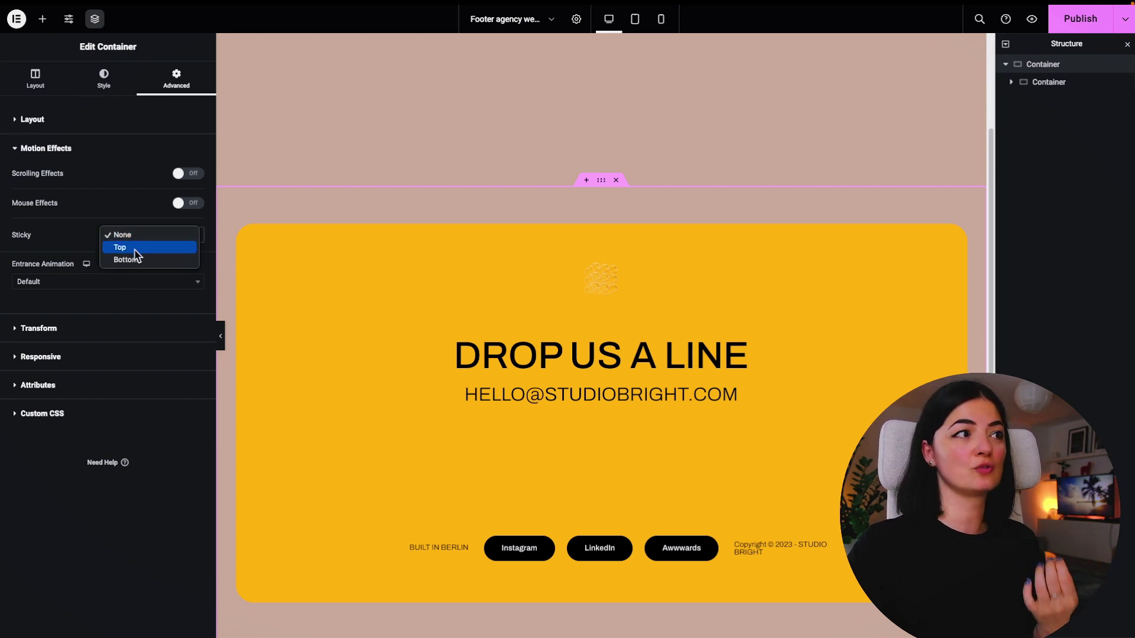
pyautogui.click(133, 259)
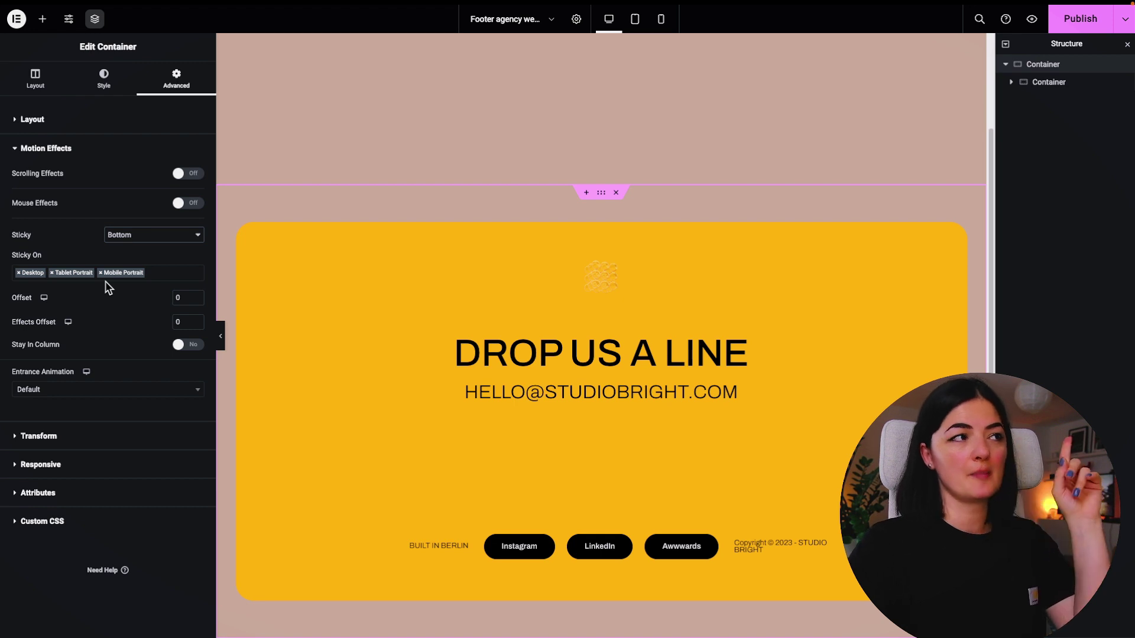
pyautogui.click(52, 83)
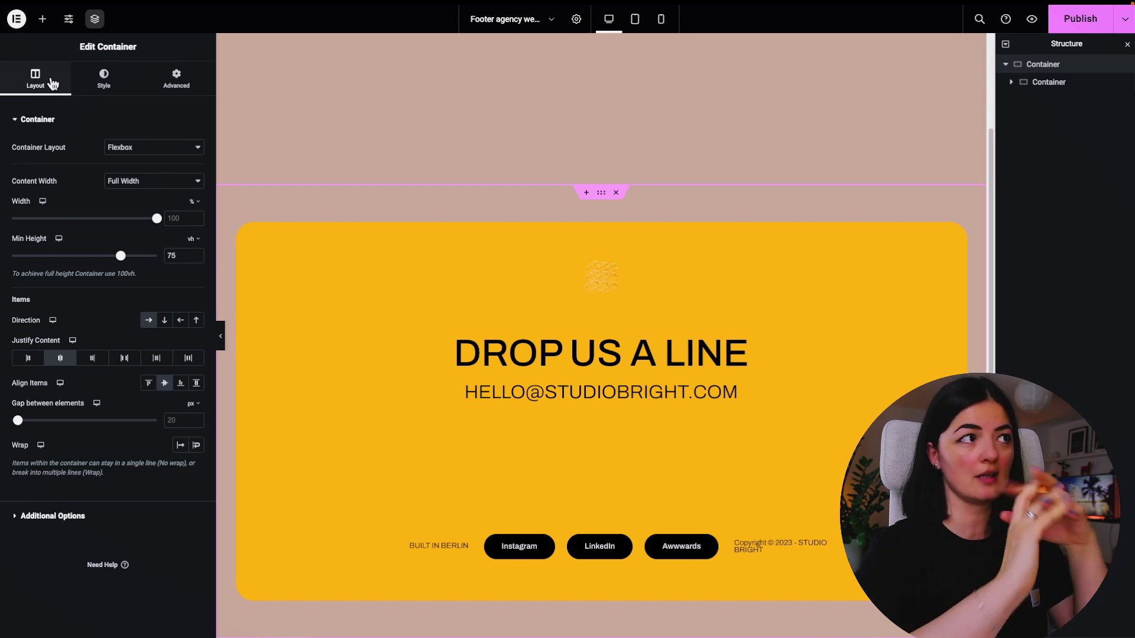
# Set the footer container's Advanced Z-Index to 0 and save the template with Ctrl+S.
pyautogui.click(176, 80)
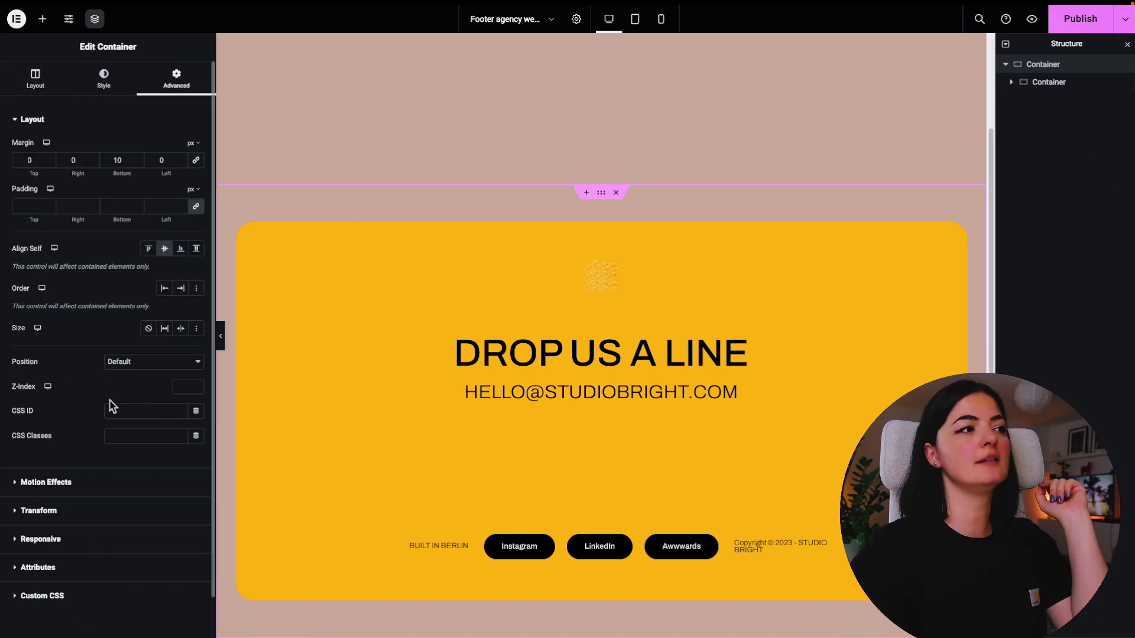
pyautogui.click(176, 389)
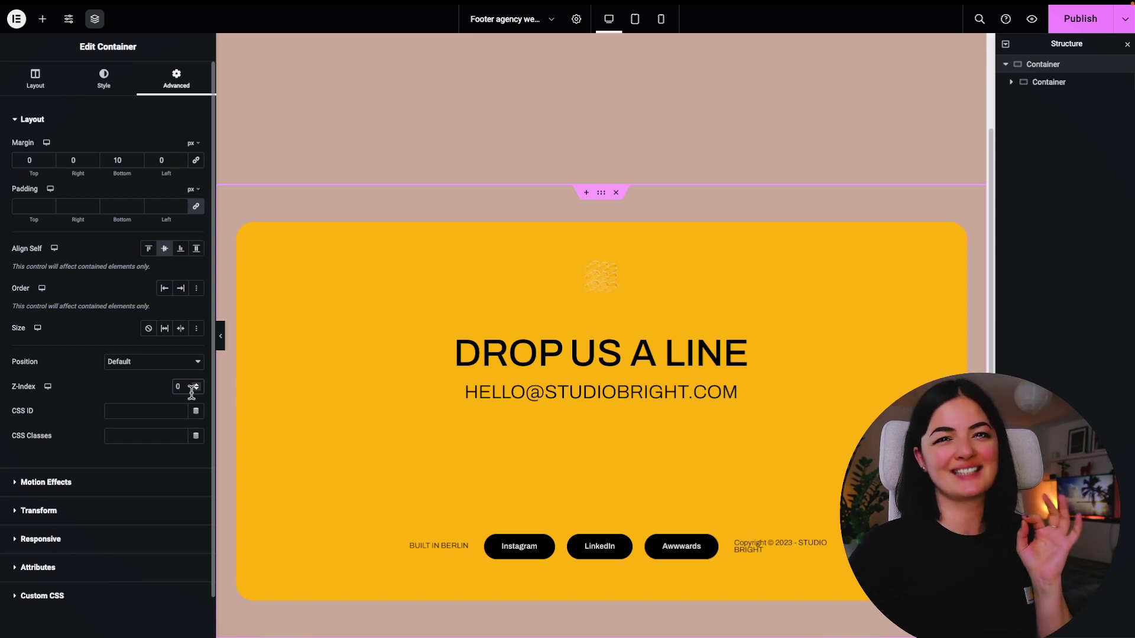
pyautogui.hotkey('ctrl', 's')
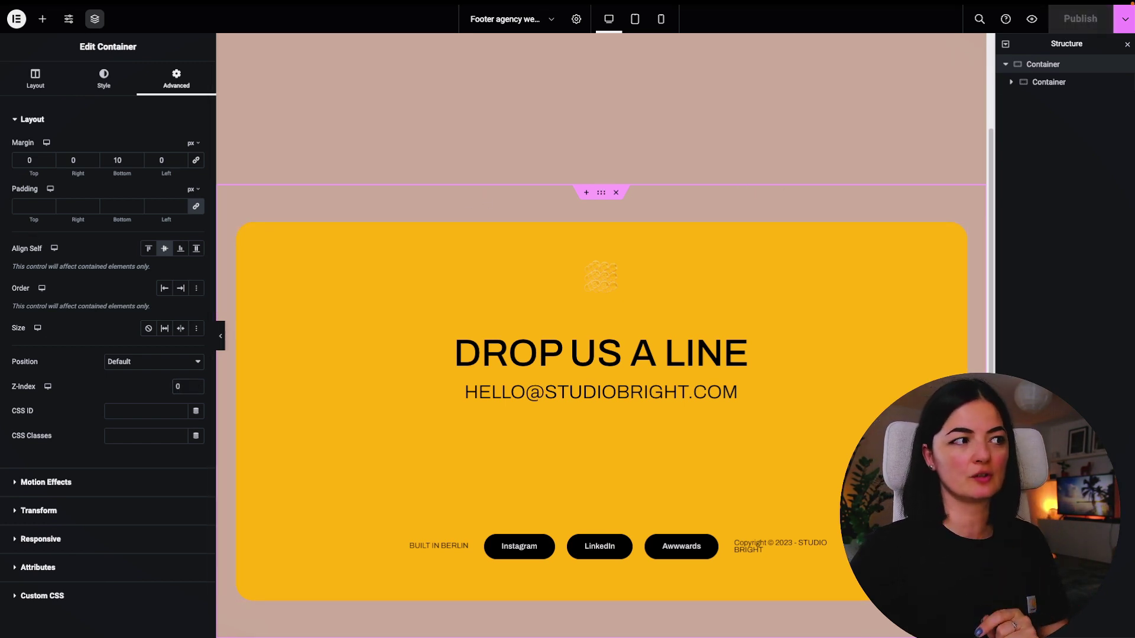
# Scroll the live homepage down to review the yellow footer at the bottom.
pyautogui.click(42, 503)
pyautogui.scroll(-10, 1013, 227)
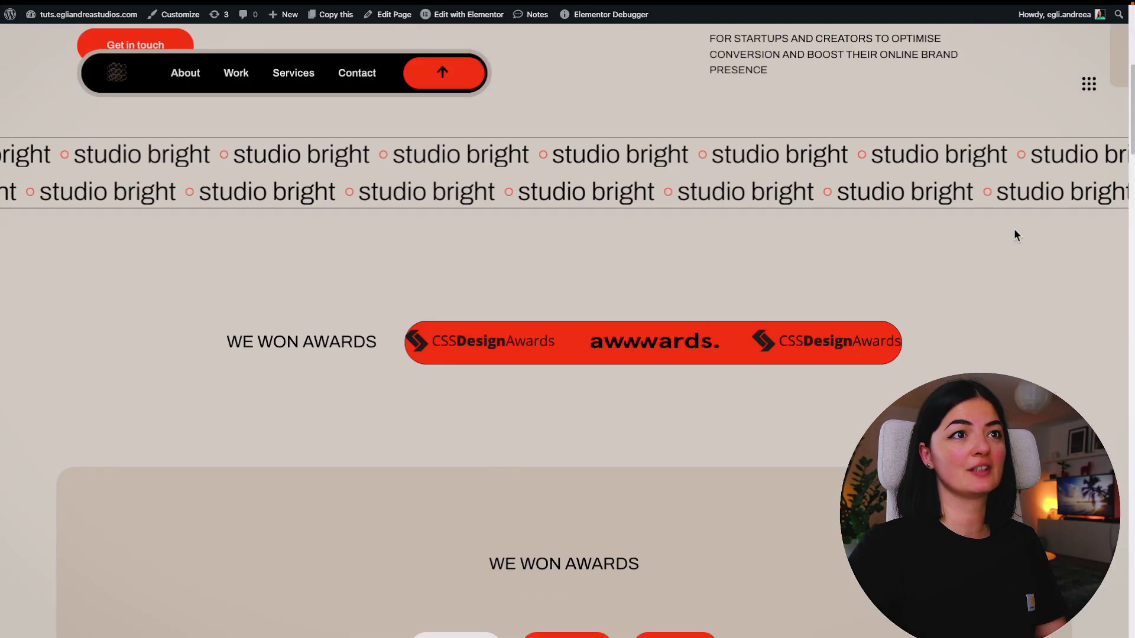
pyautogui.scroll(-6, 1089, 269)
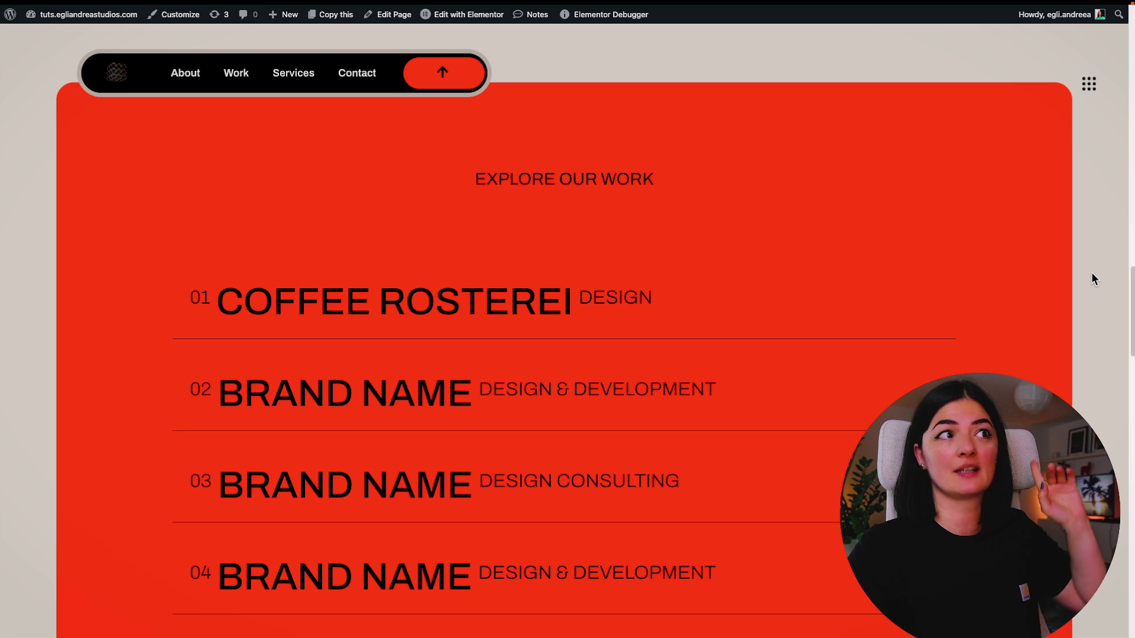
pyautogui.scroll(-2, 1091, 272)
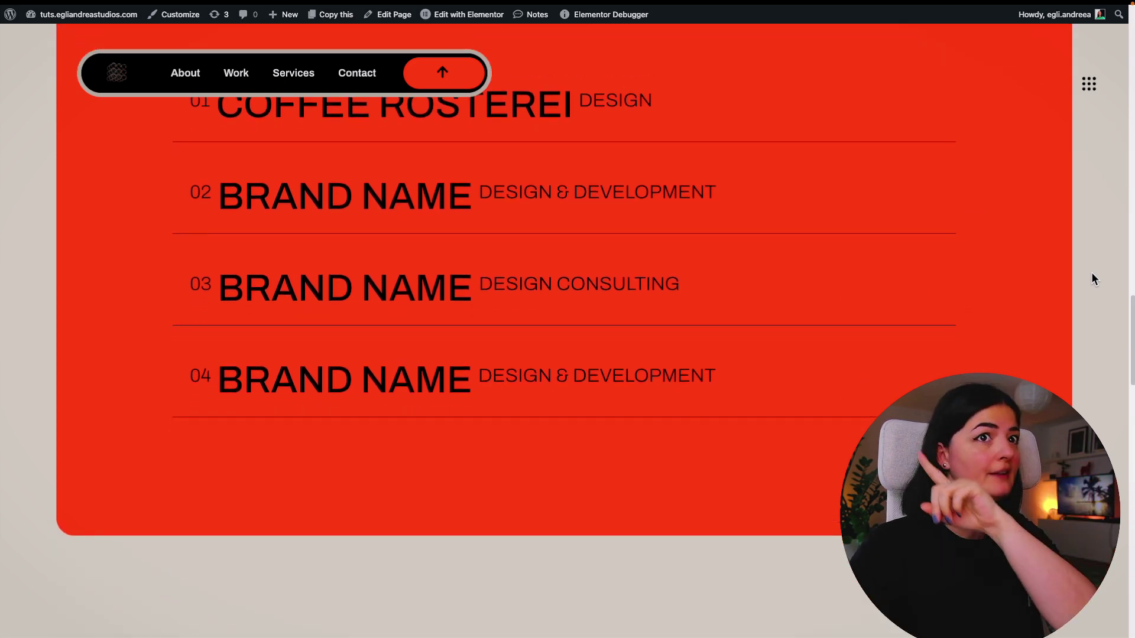
pyautogui.scroll(-10, 1092, 272)
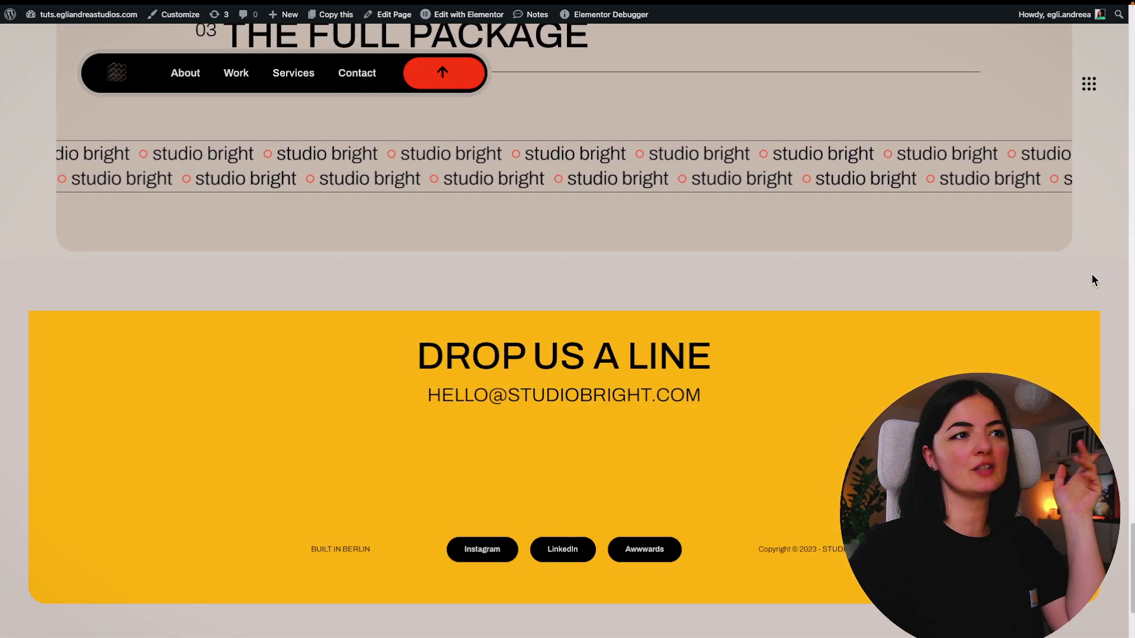
pyautogui.scroll(1, 1091, 275)
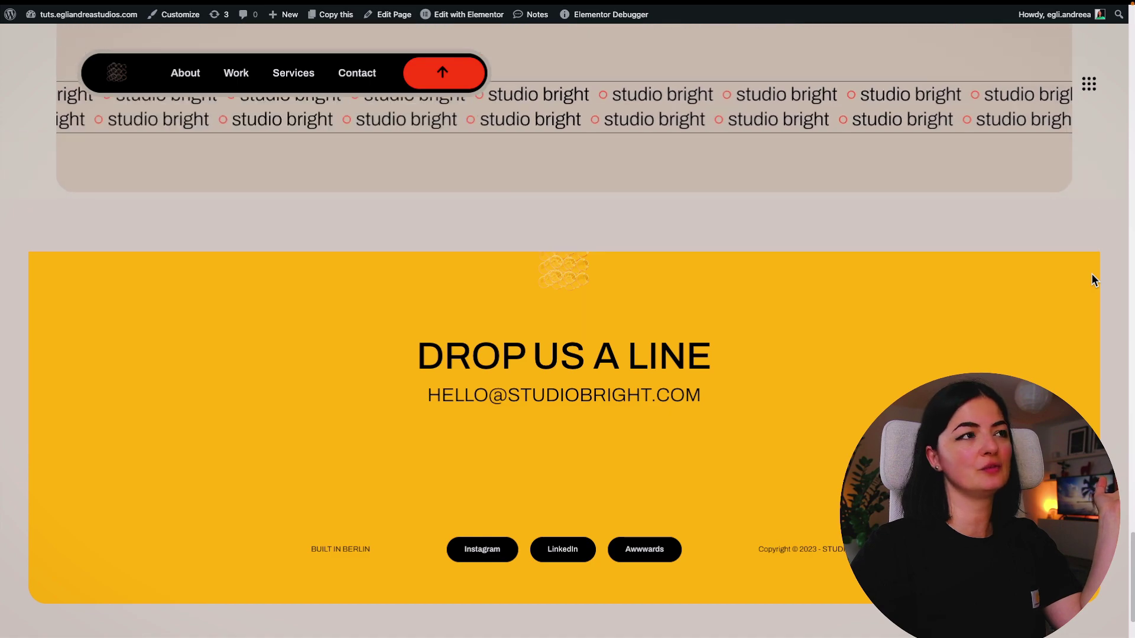
pyautogui.scroll(3, 1092, 273)
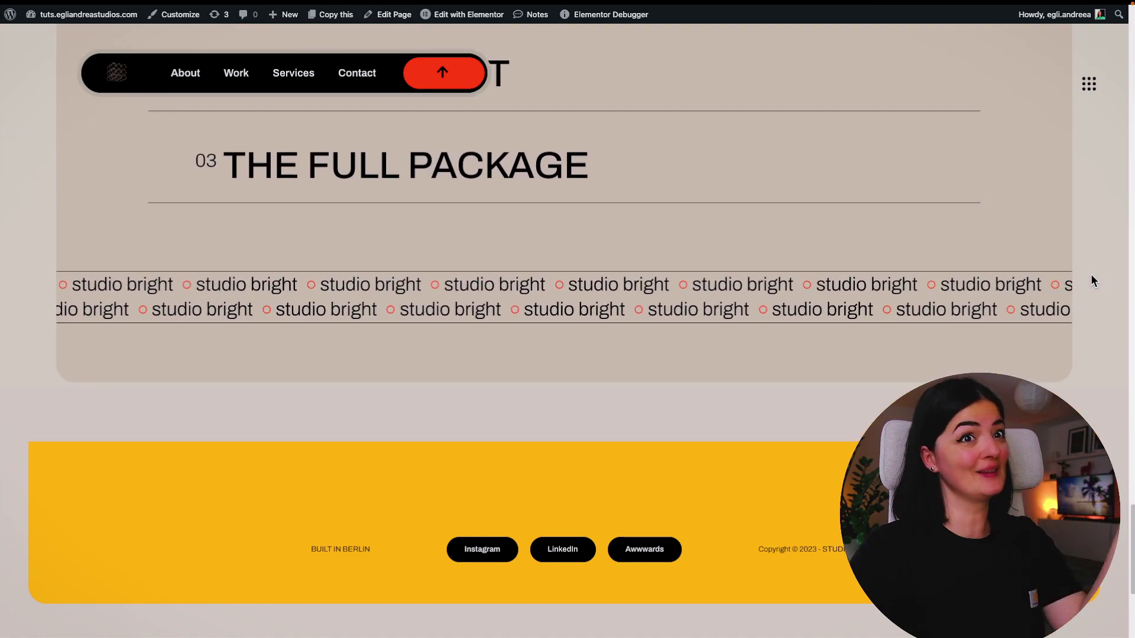
pyautogui.scroll(-3, 1091, 274)
pyautogui.scroll(8, 1091, 274)
pyautogui.scroll(-4, 1091, 275)
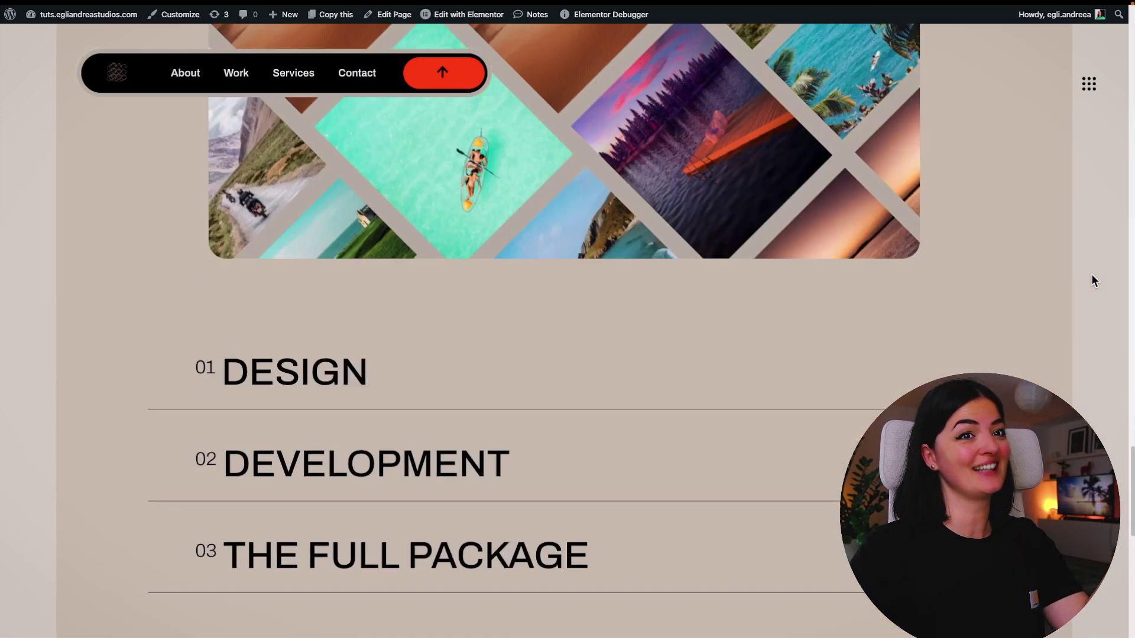
pyautogui.scroll(-5, 1092, 274)
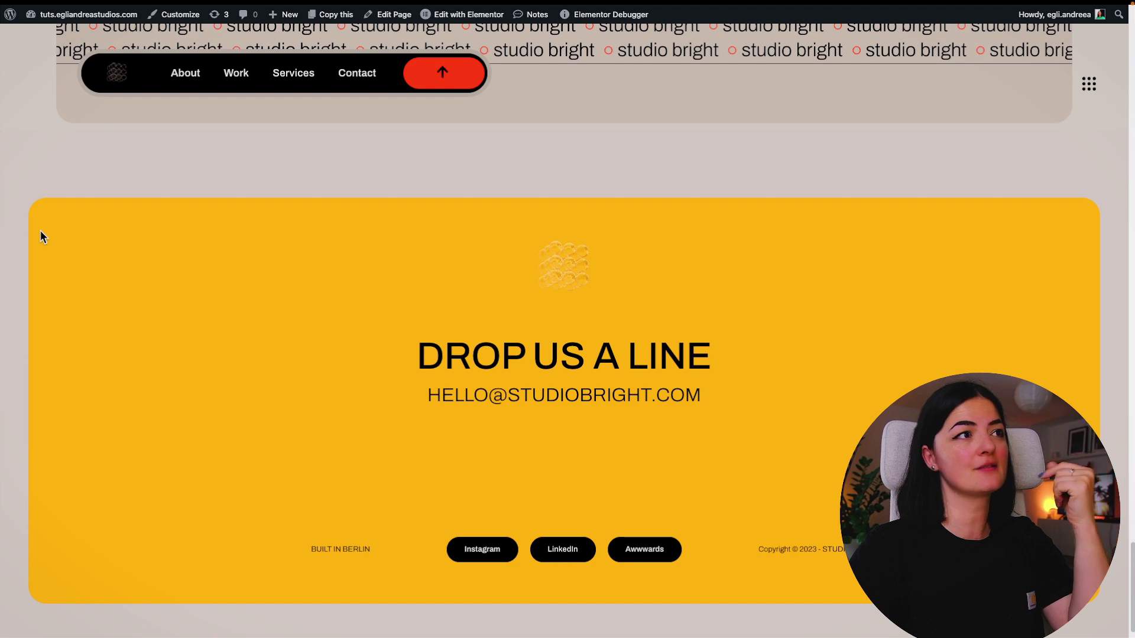
# Open the 'Agency website 2' page with Elementor and select its first container.
pyautogui.moveTo(1, 237)
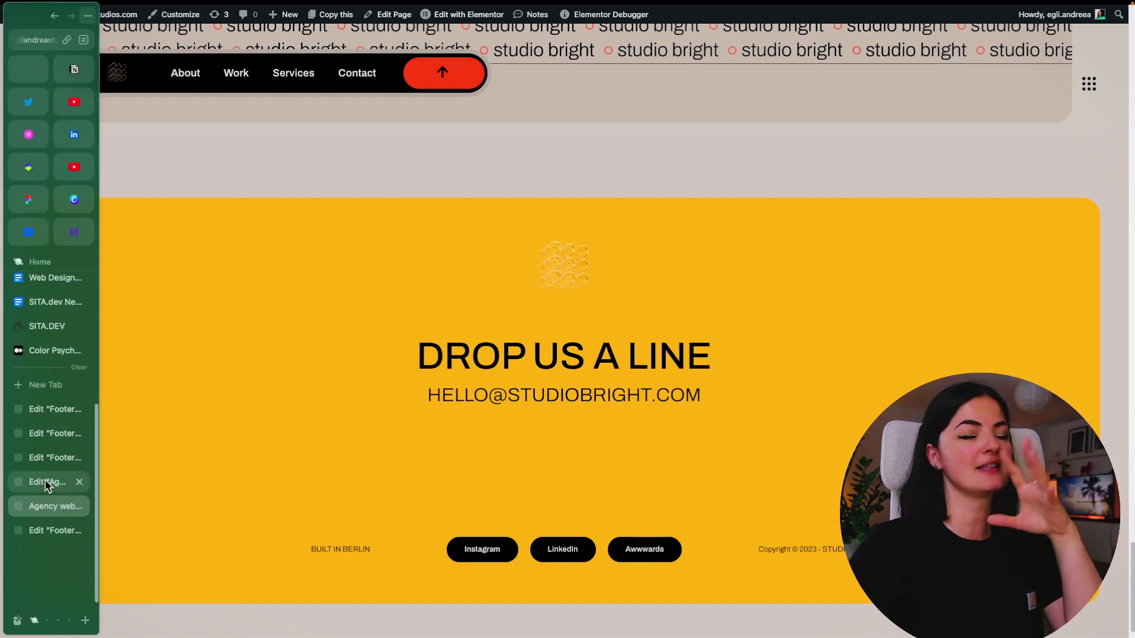
pyautogui.click(457, 16)
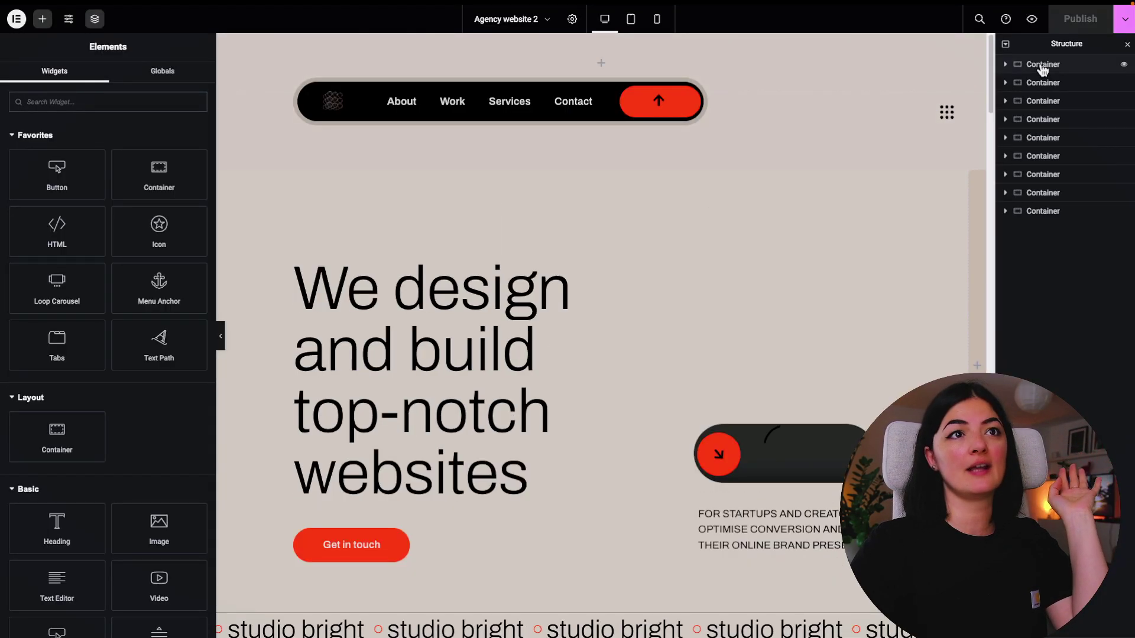
pyautogui.click(1042, 66)
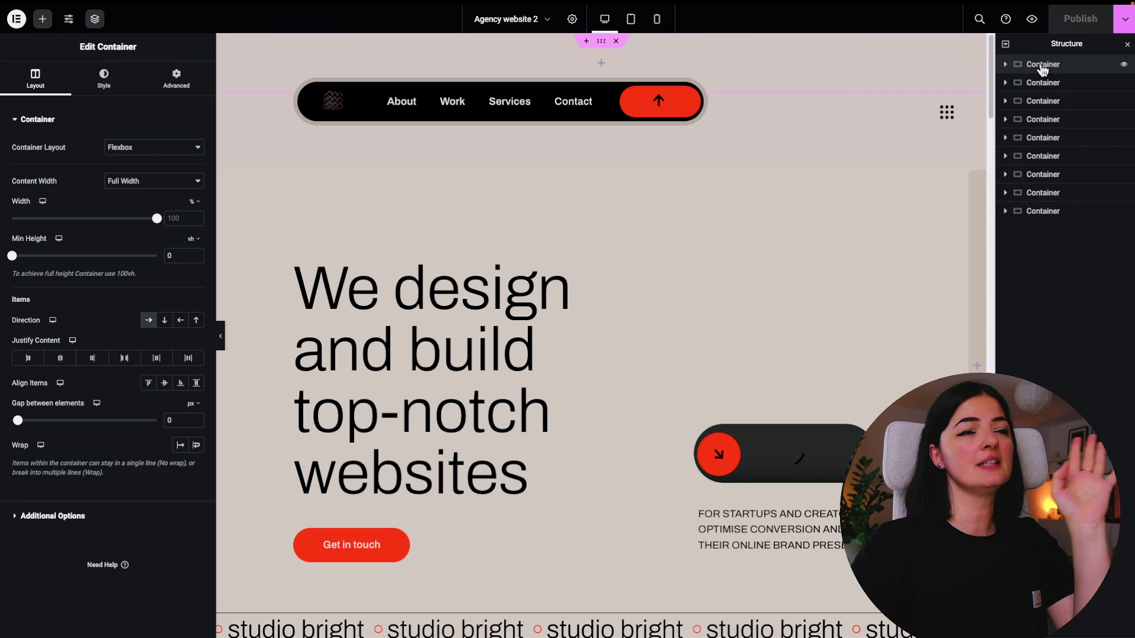
# Check the first container's Advanced settings: CSS ID scrolltotop and z-index 2.
pyautogui.click(175, 80)
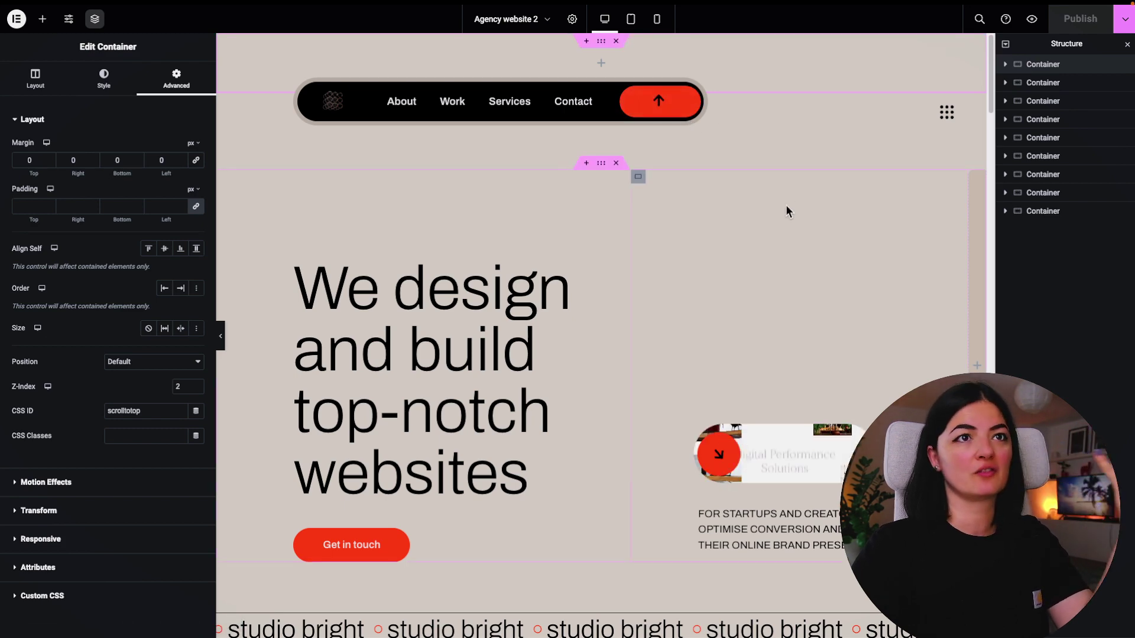
pyautogui.scroll(-3, 786, 210)
pyautogui.scroll(-6, 786, 204)
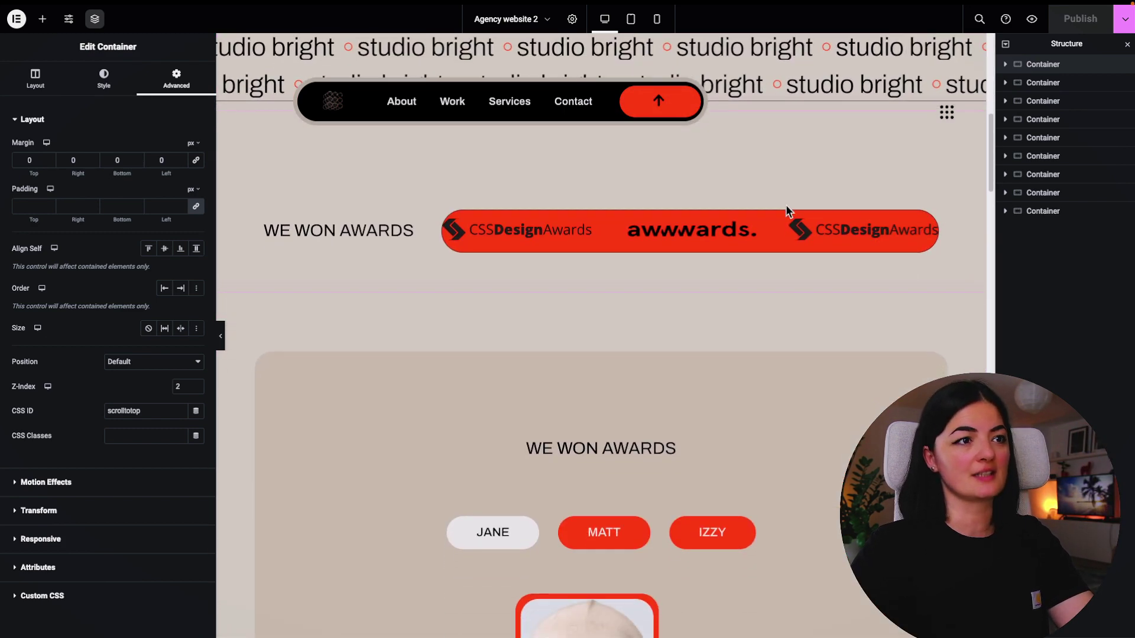
pyautogui.scroll(1, 786, 205)
# Select the hero container and replace its Advanced Z-Index of 8, trying 0.
pyautogui.click(1055, 85)
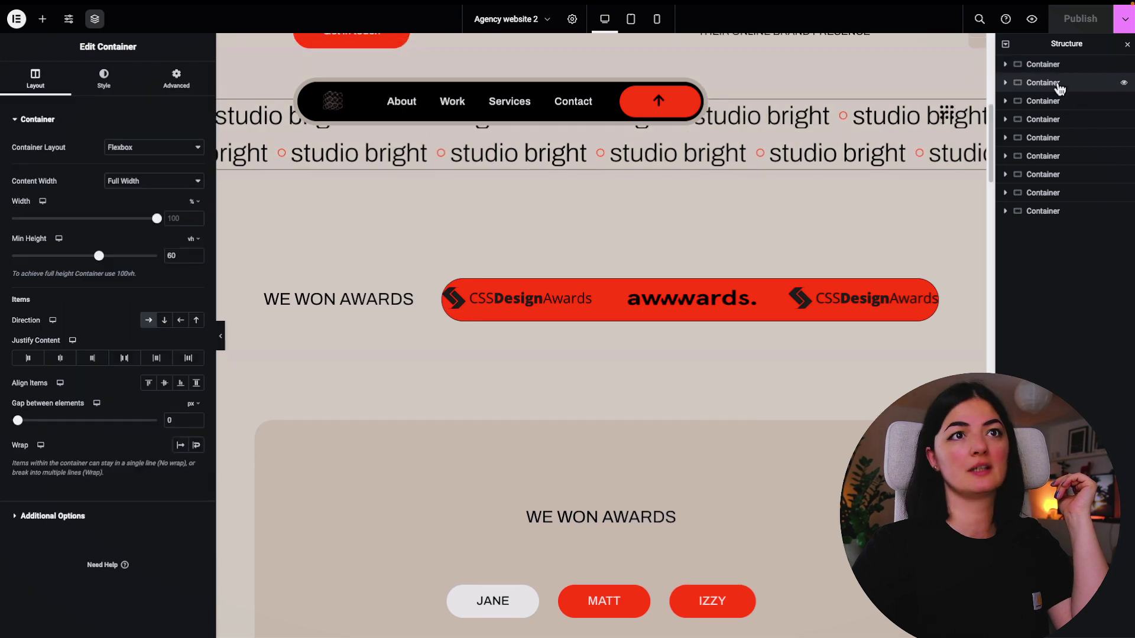
pyautogui.click(189, 82)
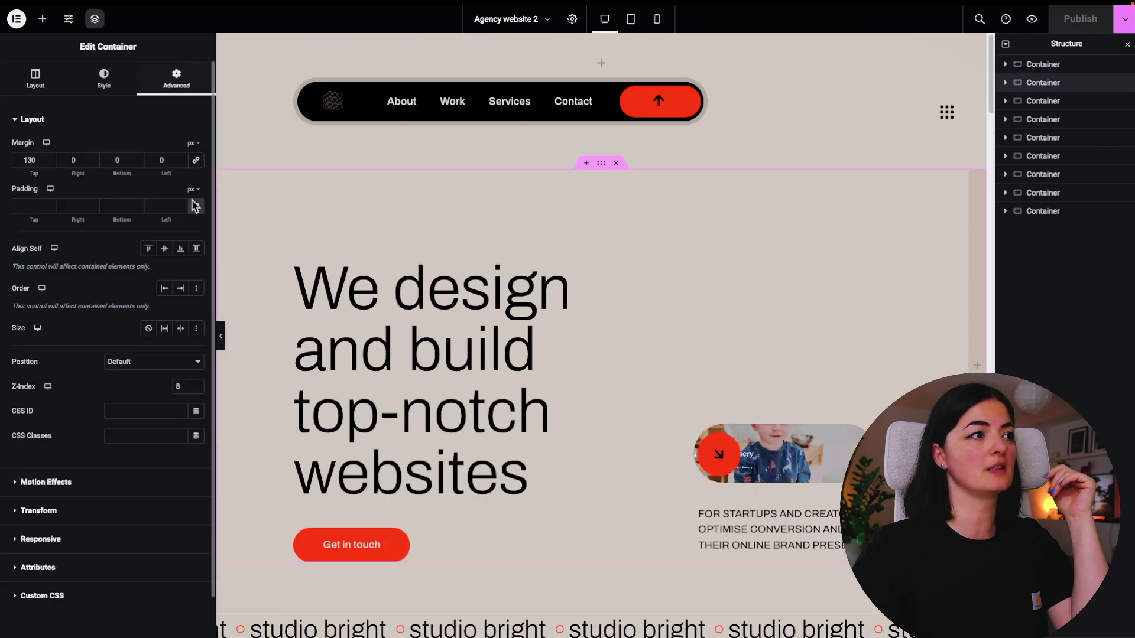
pyautogui.click(184, 386)
pyautogui.press('BackSpace')
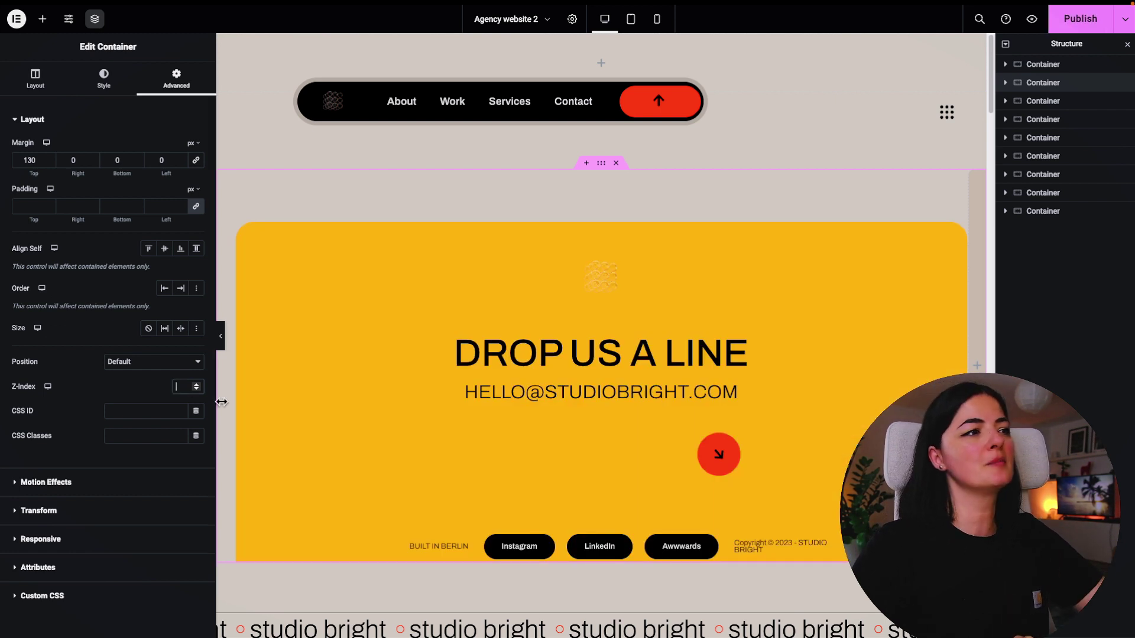
pyautogui.write('0')
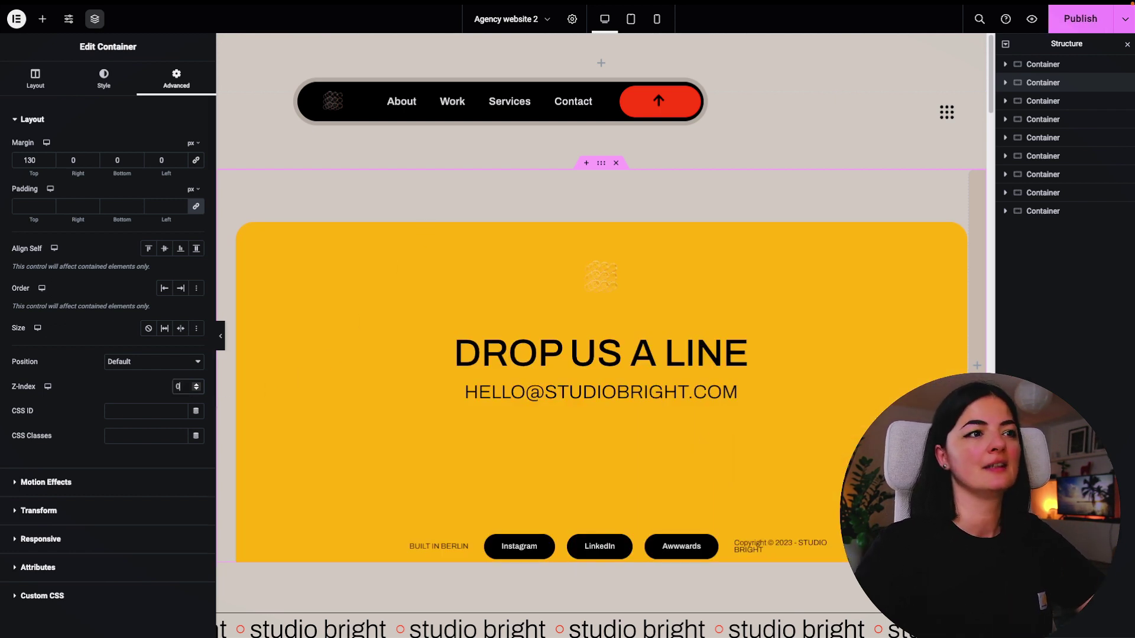
pyautogui.press('BackSpace')
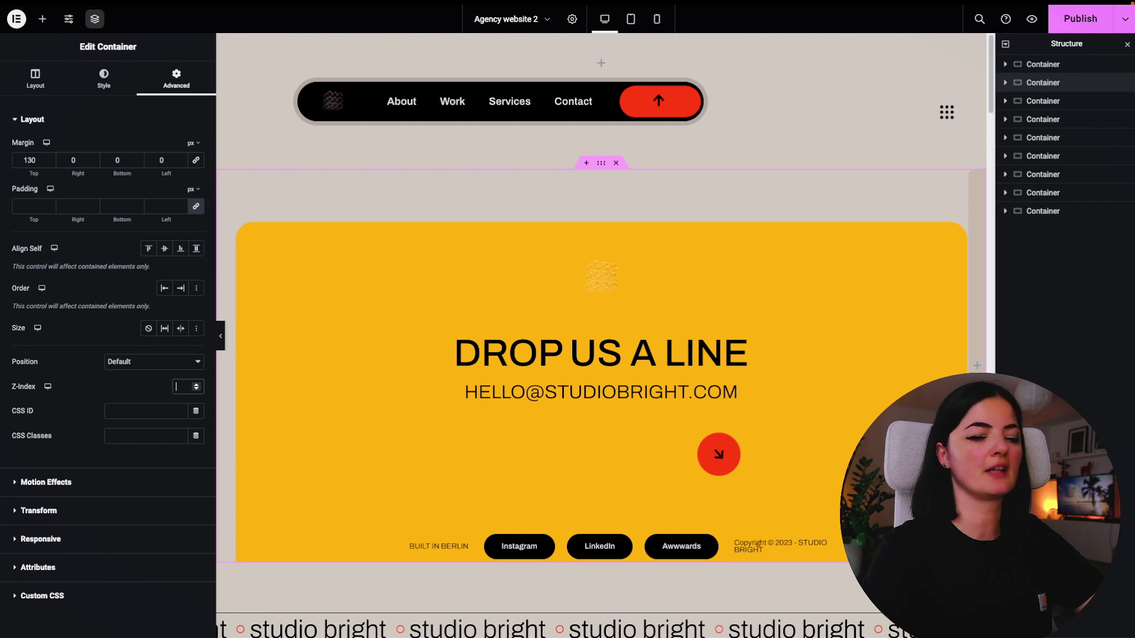
pyautogui.write('0')
# Set the hero container's z-index to 2, then select the marquee container below.
pyautogui.press('BackSpace')
pyautogui.write('2')
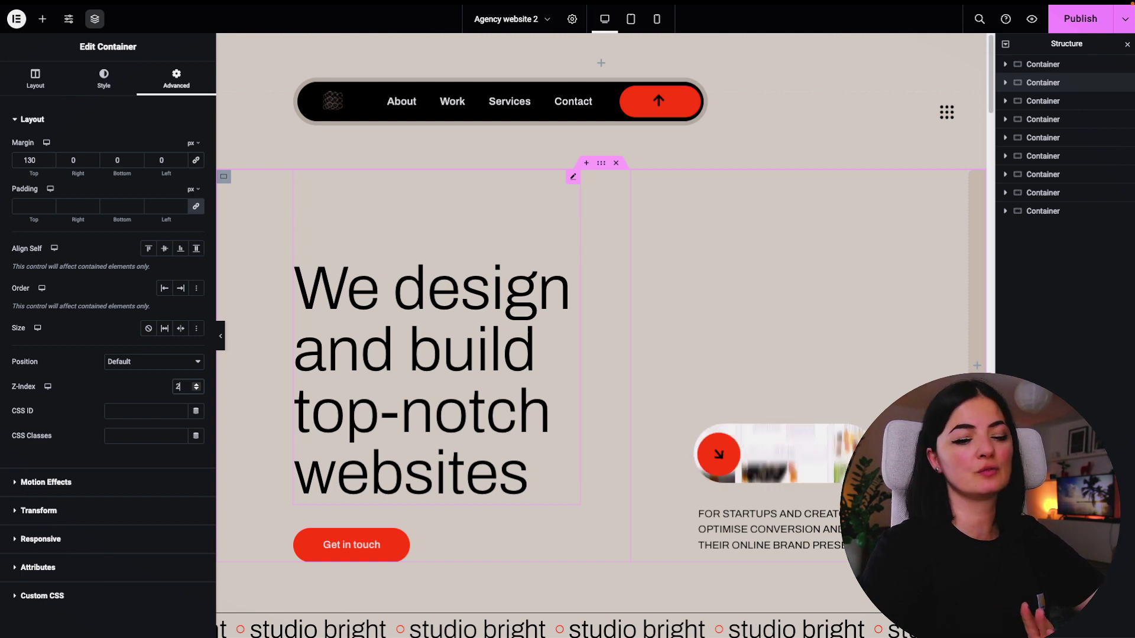
pyautogui.press('BackSpace')
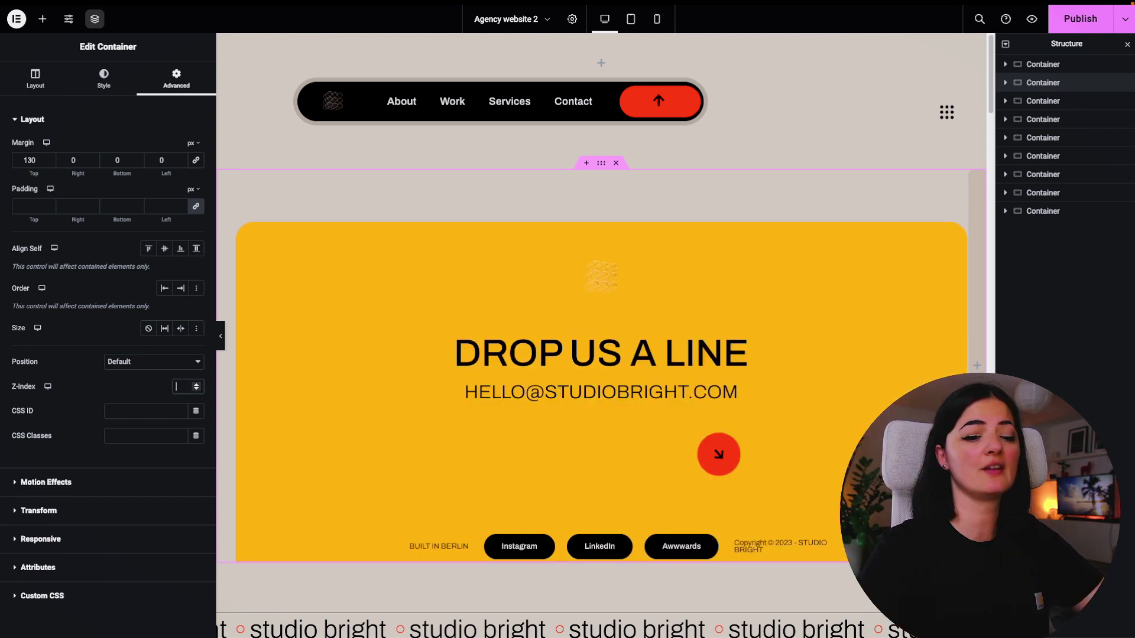
pyautogui.write('0')
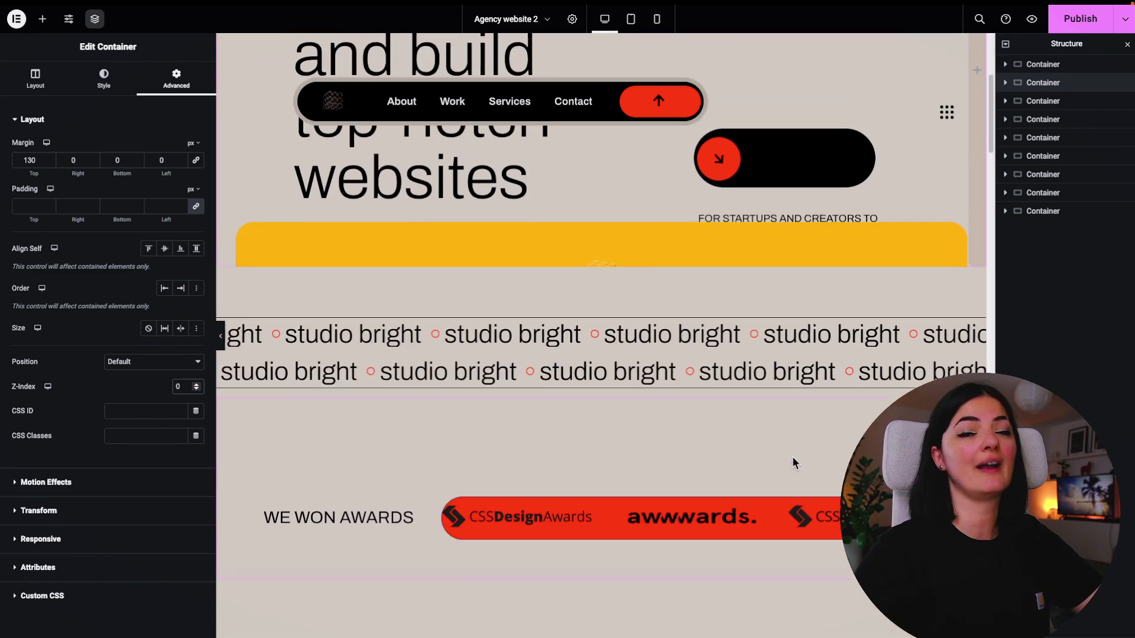
pyautogui.press('BackSpace')
pyautogui.write('2')
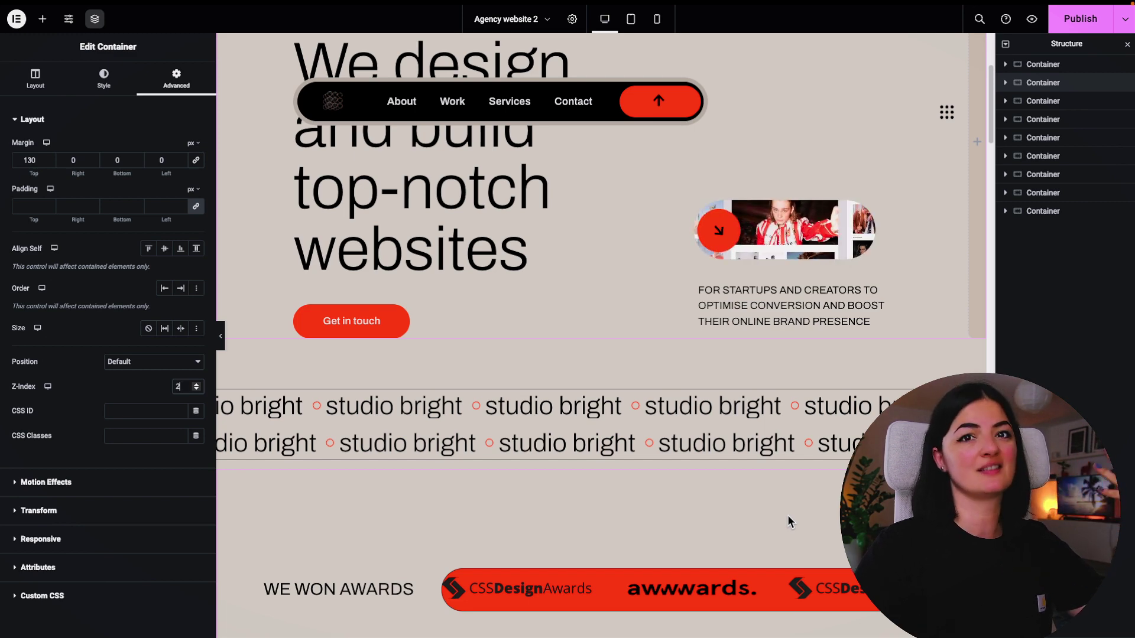
pyautogui.scroll(-2, 787, 515)
pyautogui.click(680, 437)
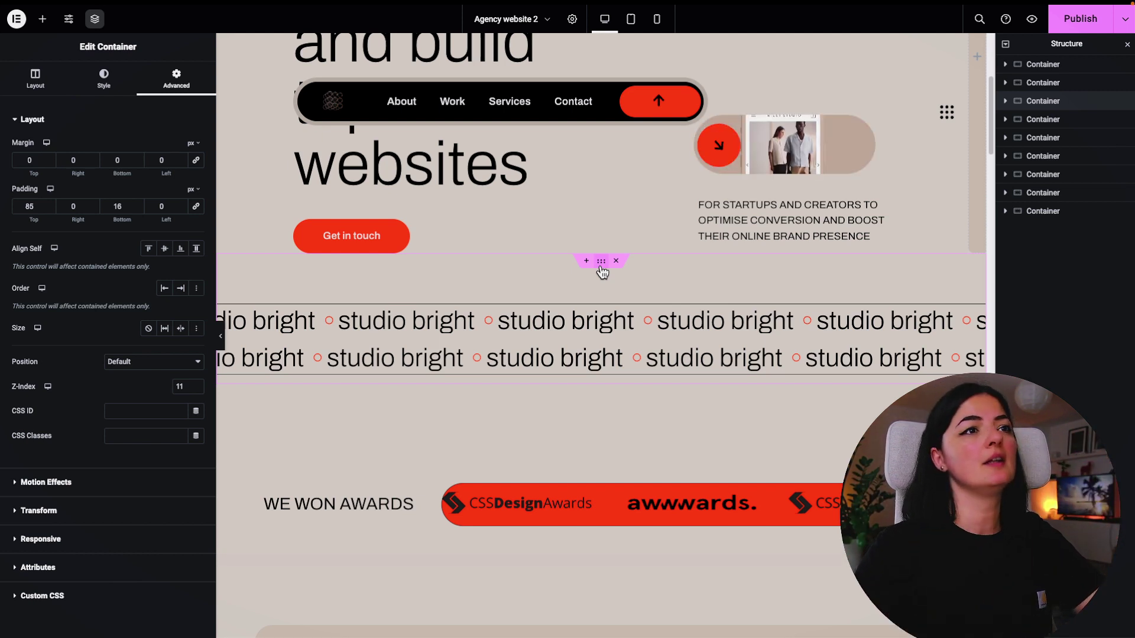
pyautogui.click(27, 160)
pyautogui.write('5')
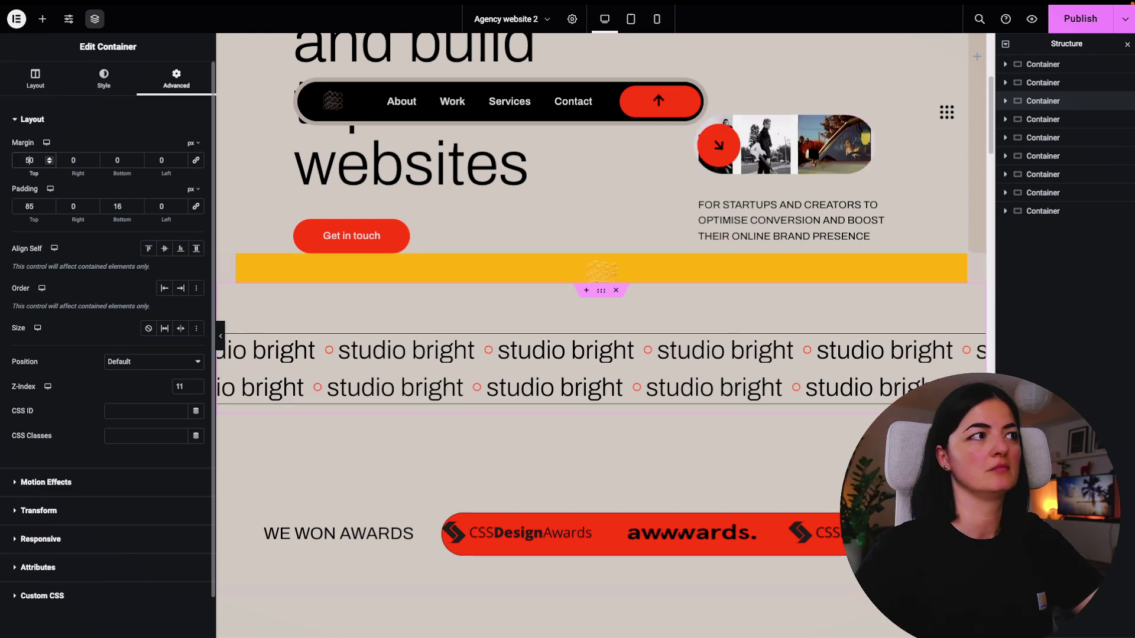
pyautogui.scroll(2, 482, 381)
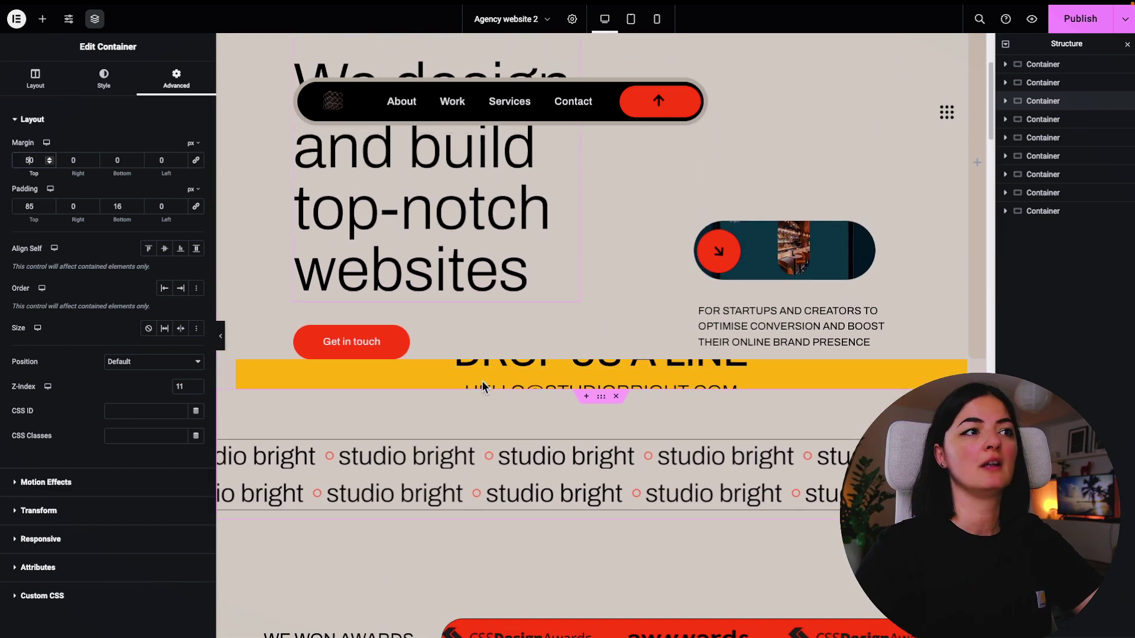
pyautogui.scroll(-3, 483, 387)
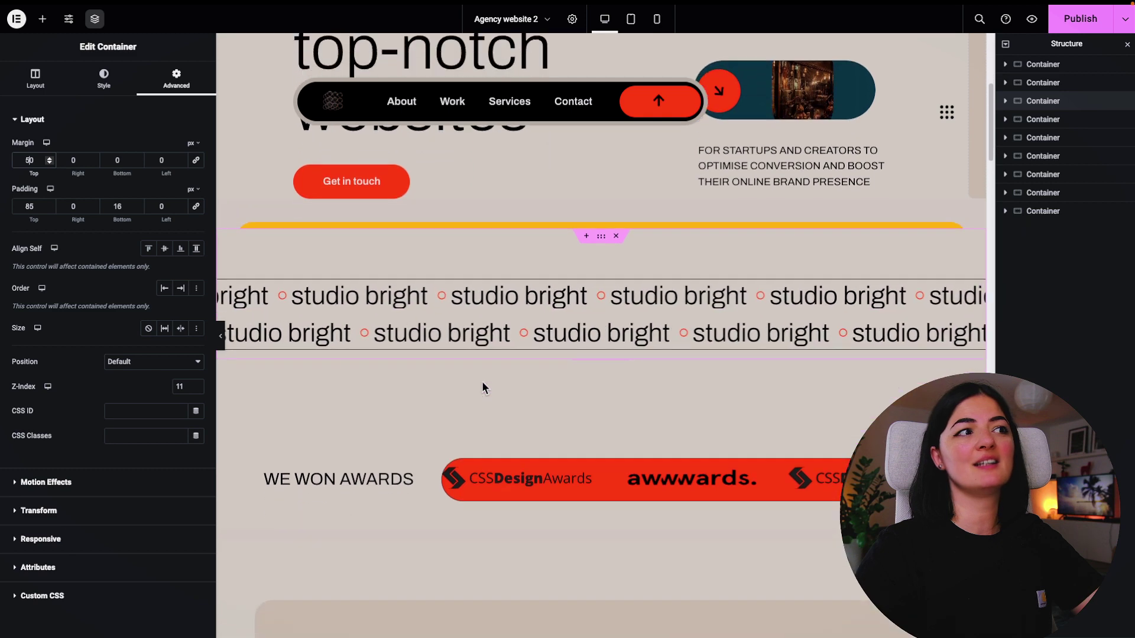
pyautogui.scroll(4, 482, 387)
pyautogui.scroll(-8, 481, 381)
pyautogui.scroll(6, 481, 382)
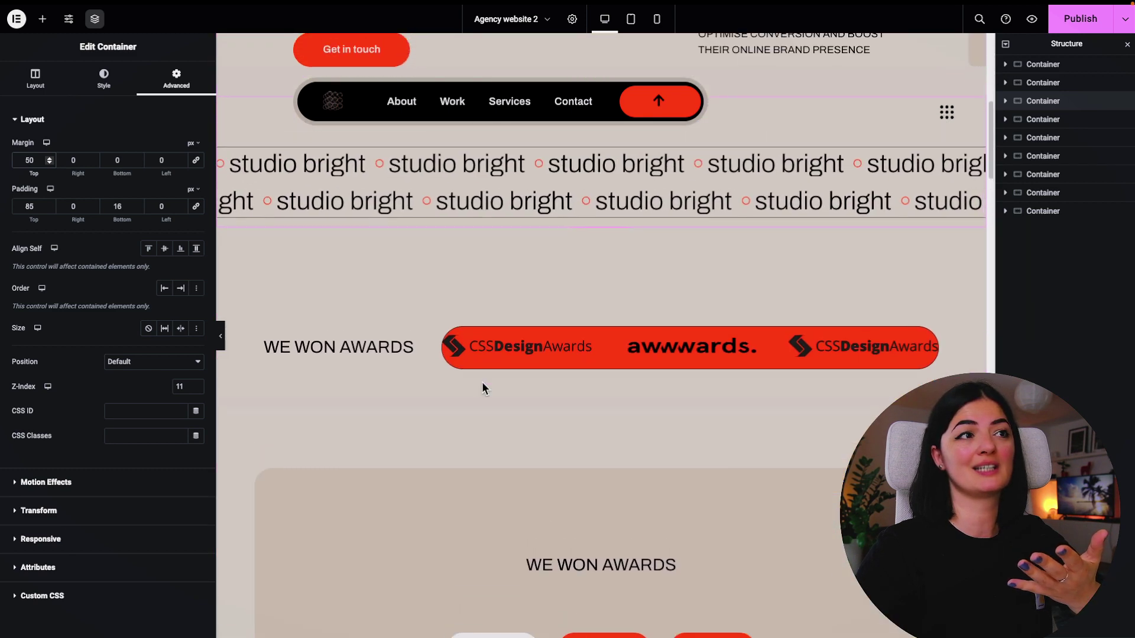
pyautogui.scroll(1, 482, 382)
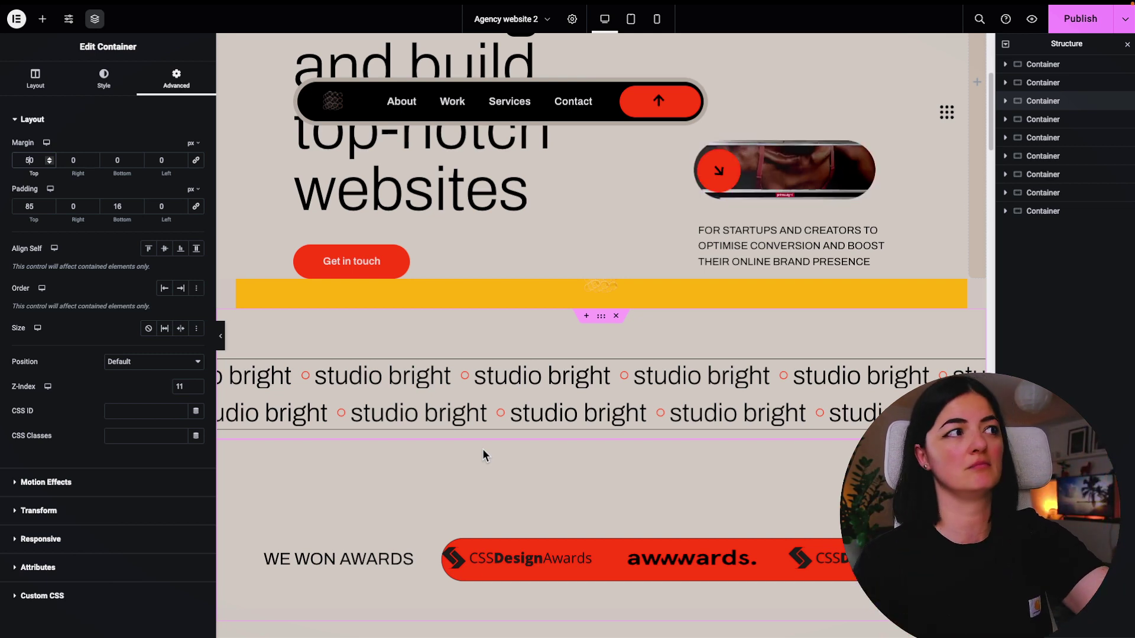
pyautogui.press('BackSpace')
pyautogui.press('BackSpace')
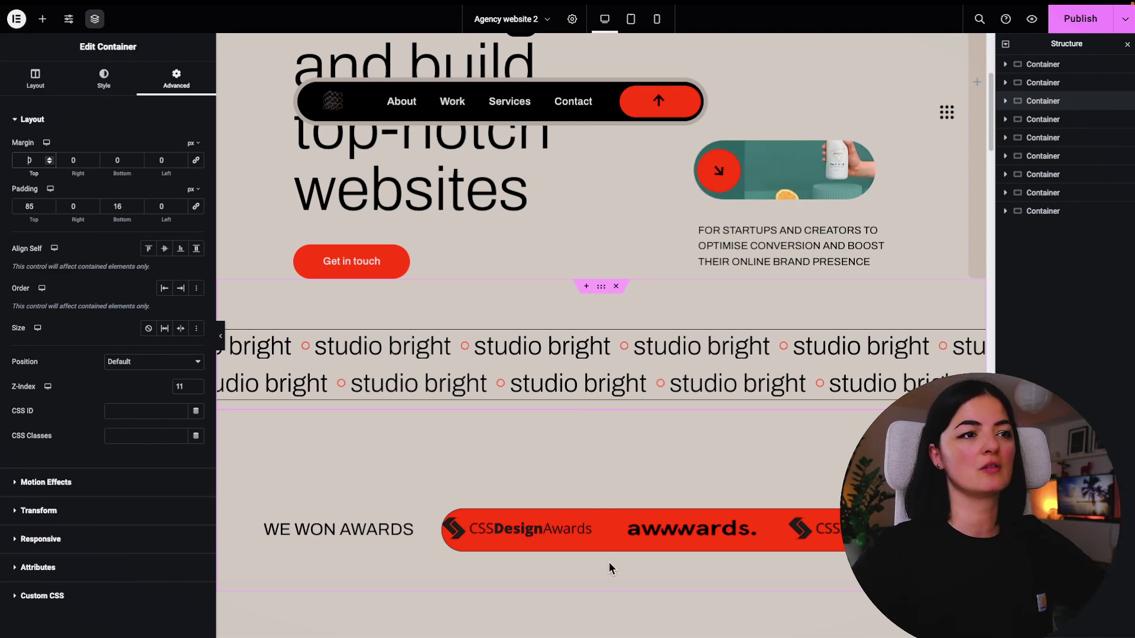
pyautogui.scroll(-6, 609, 562)
pyautogui.scroll(1, 609, 562)
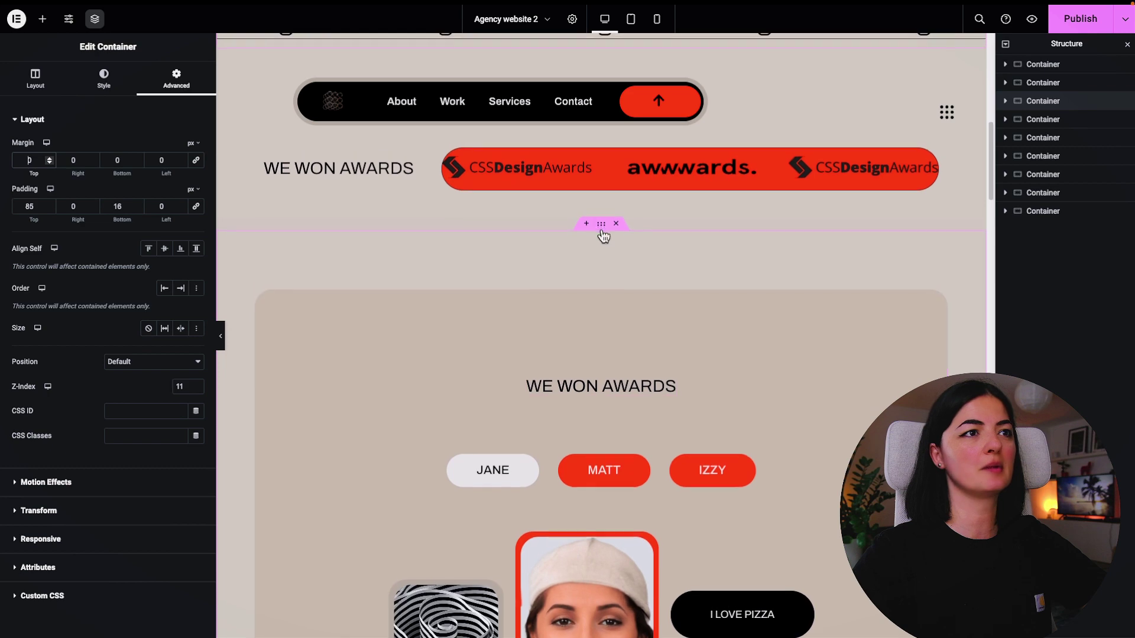
# On the awards container, try Margin Top 150, reset it to 0, and set Z-Index 1.
pyautogui.click(603, 233)
pyautogui.click(176, 78)
pyautogui.click(29, 160)
pyautogui.write('150')
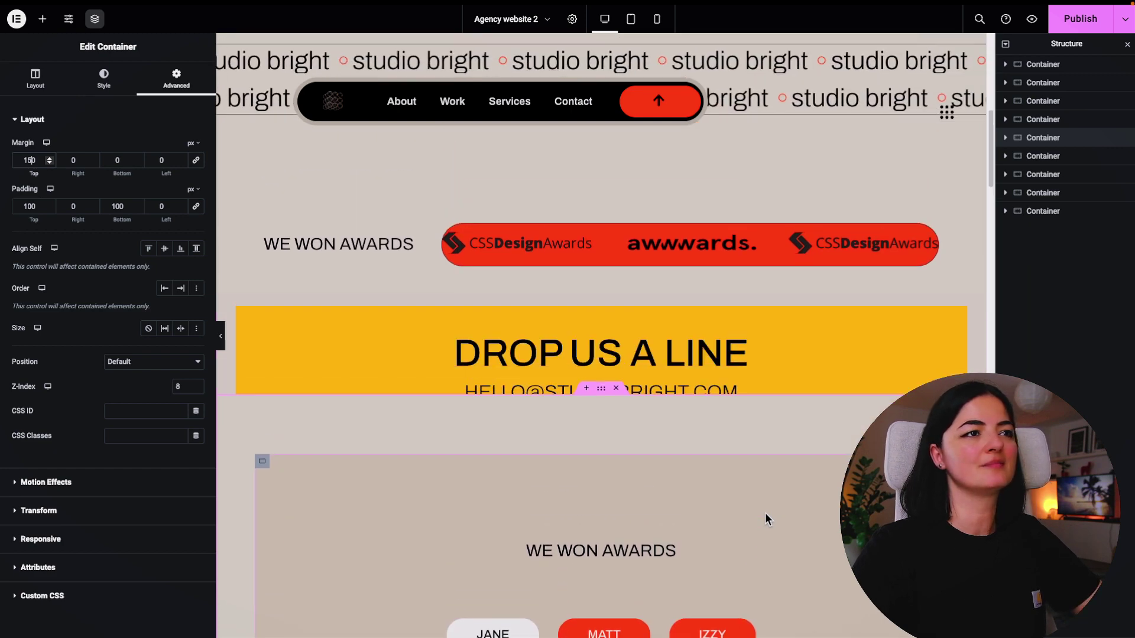
pyautogui.scroll(-3, 602, 335)
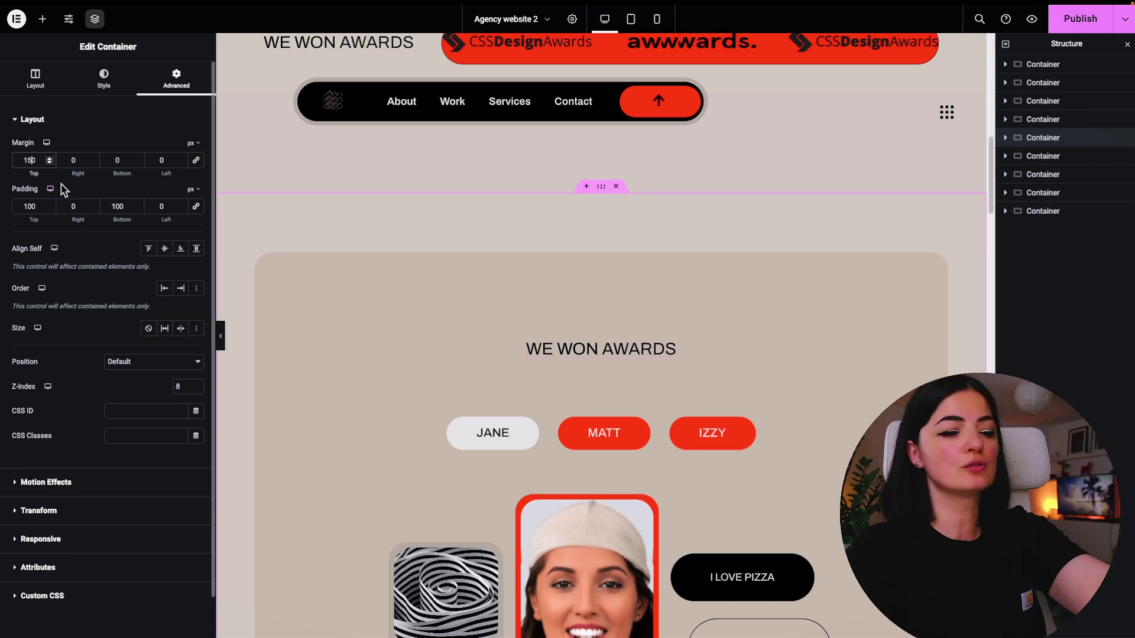
pyautogui.press('BackSpace')
pyautogui.press('BackSpace')
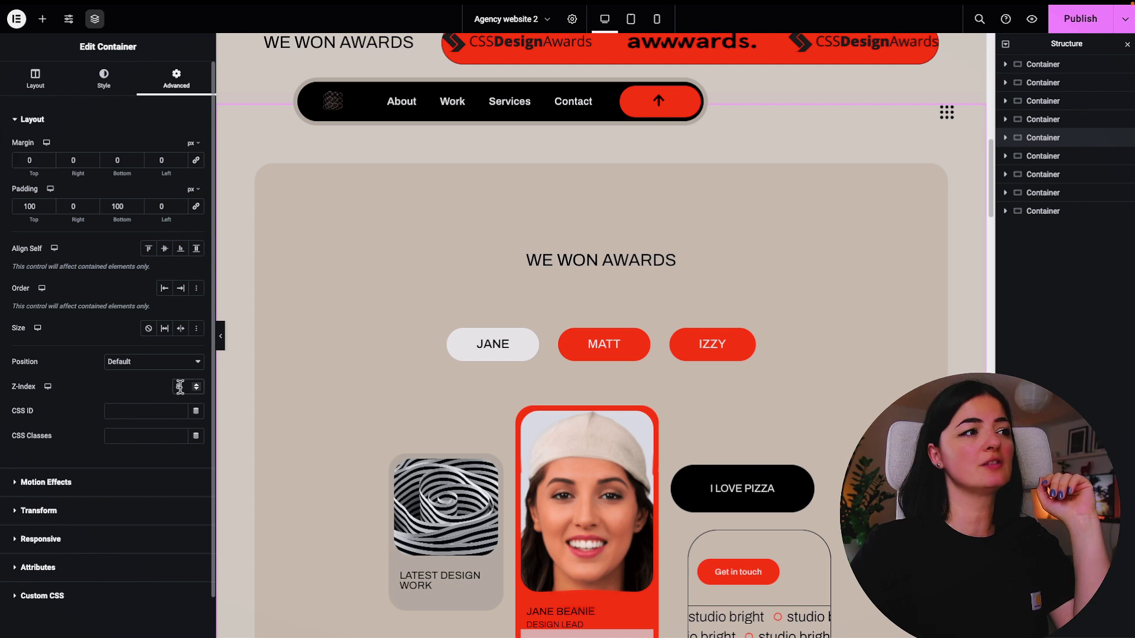
pyautogui.press('BackSpace')
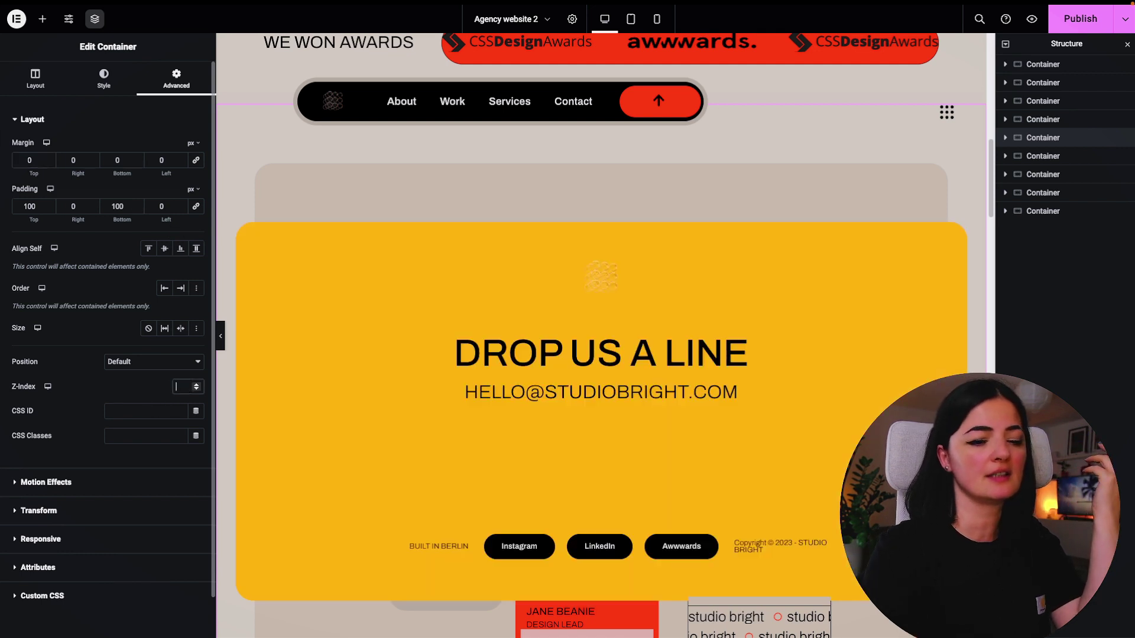
pyautogui.write('1')
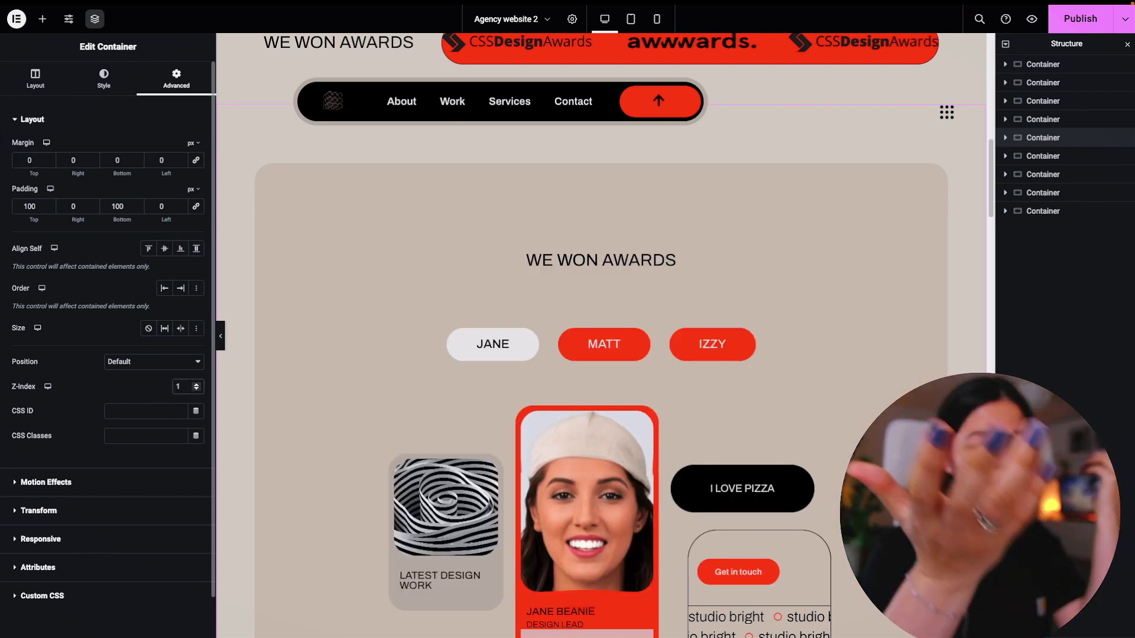